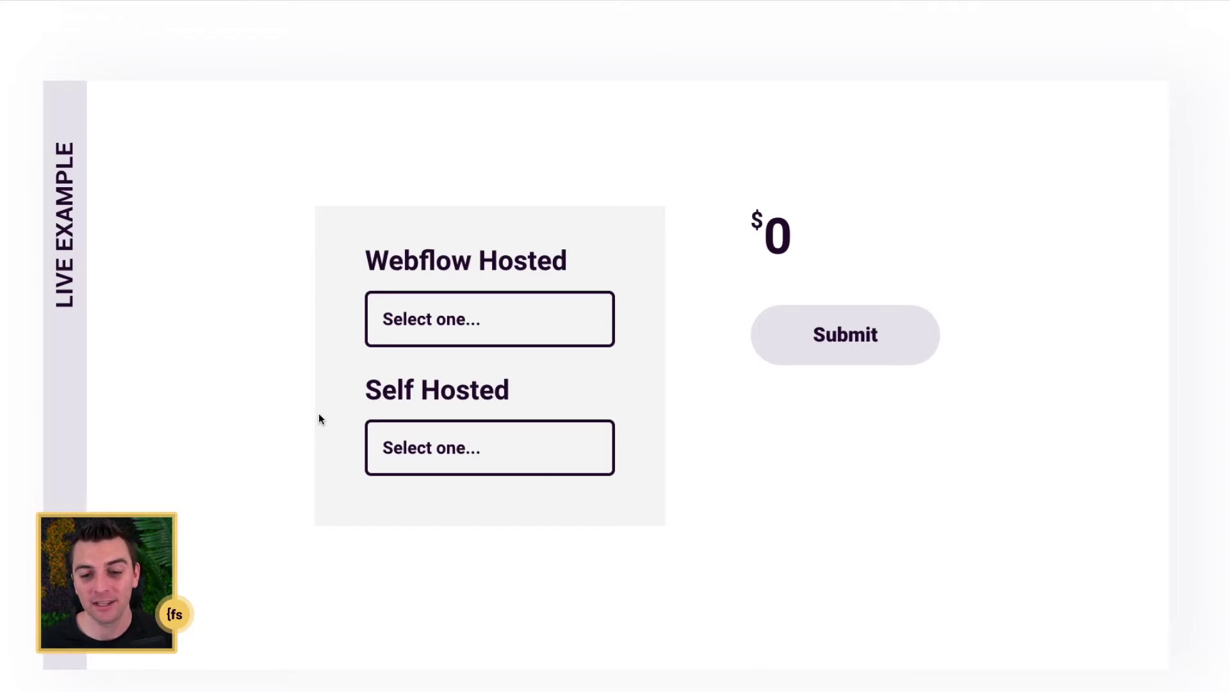
Try Enterprise, Team, Personal and WF-Other for Webflow Hosted, then reset it to a $0 total.
left_click(544, 301)
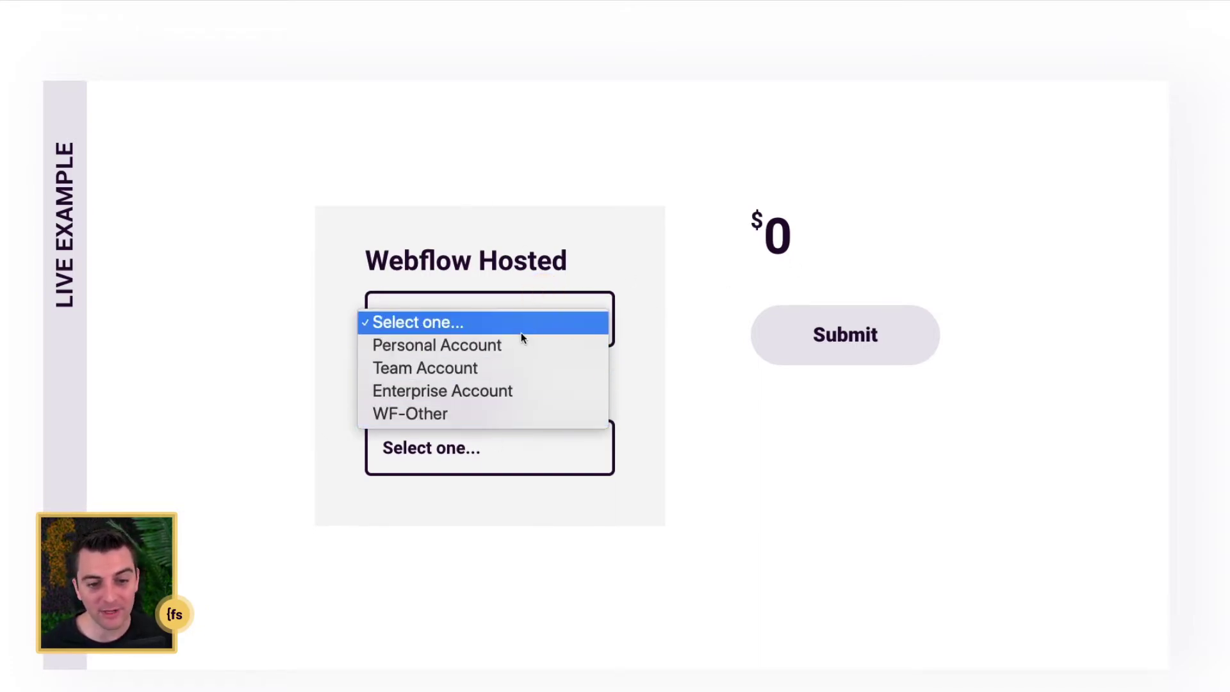
left_click(544, 390)
left_click(555, 307)
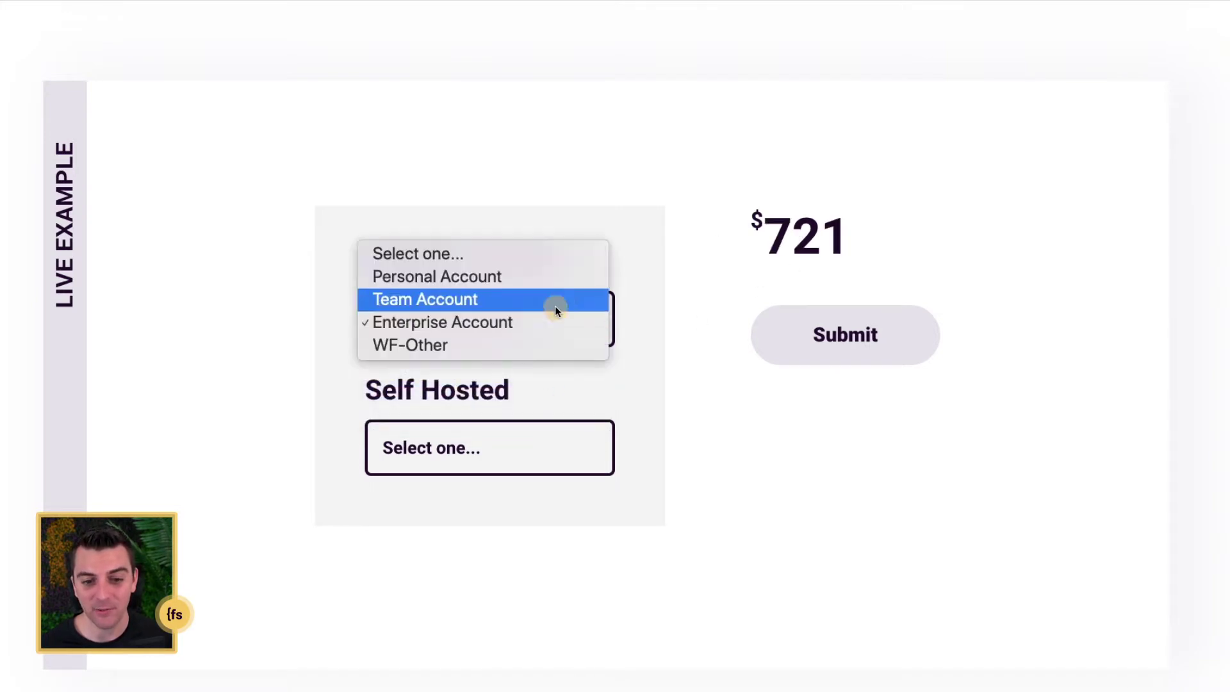
left_click(513, 301)
left_click(509, 324)
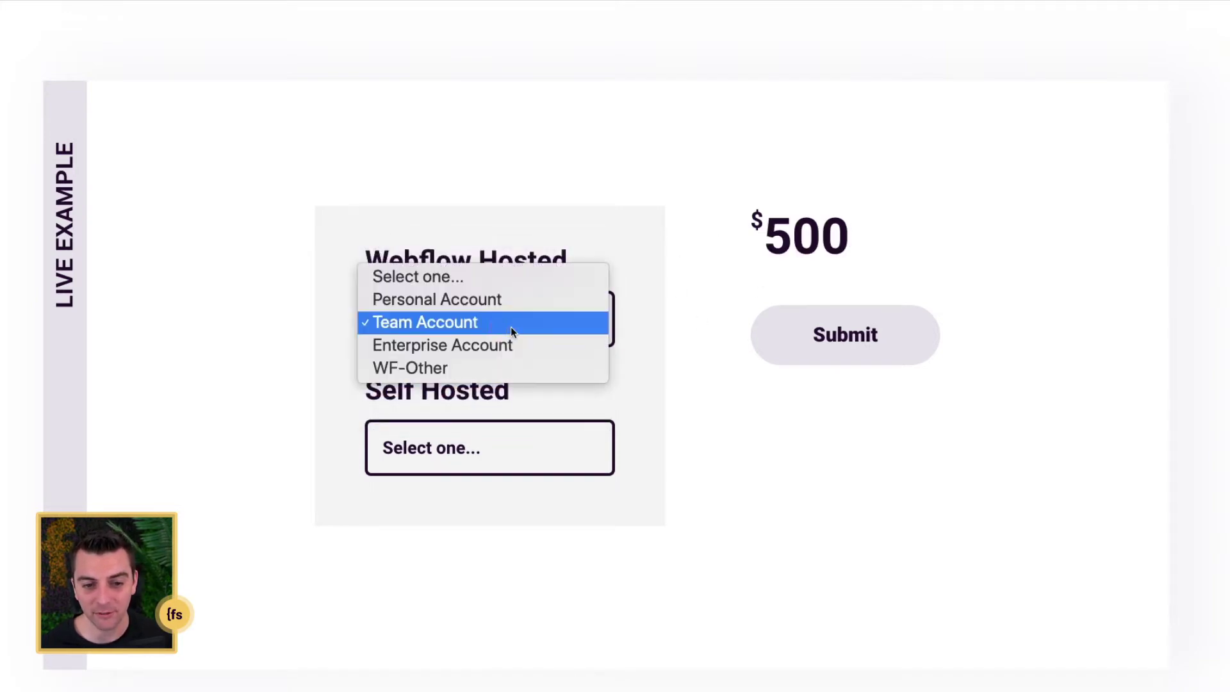
left_click(525, 310)
left_click(470, 323)
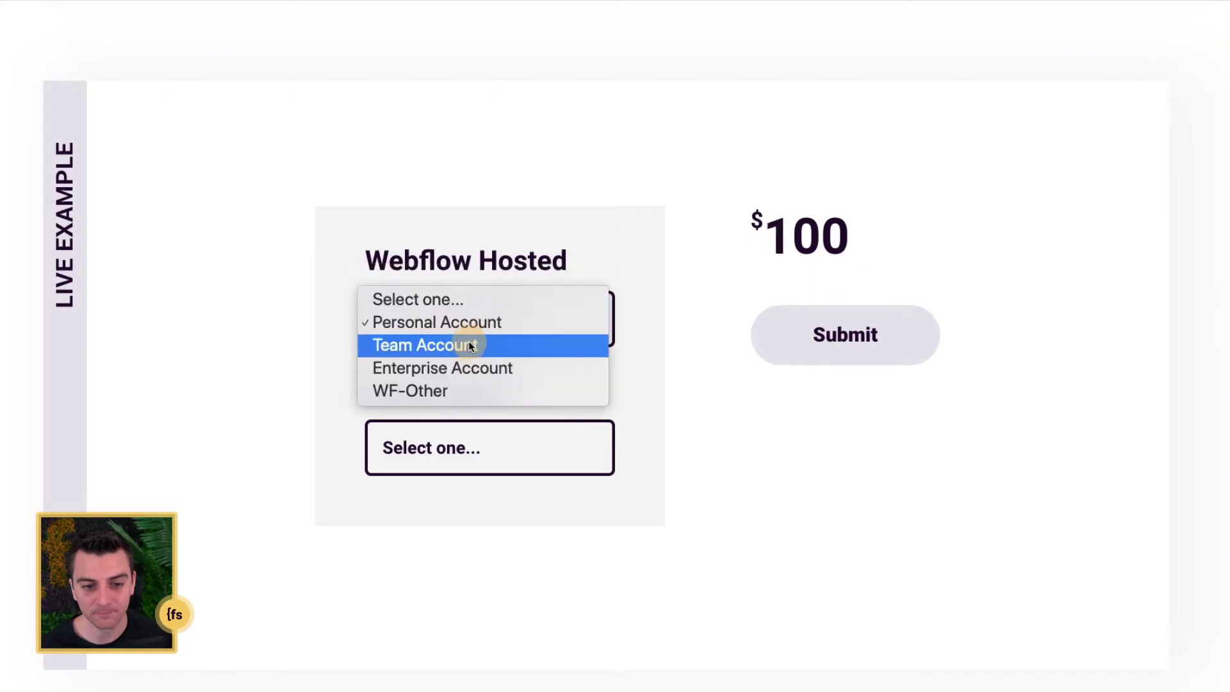
left_click(570, 386)
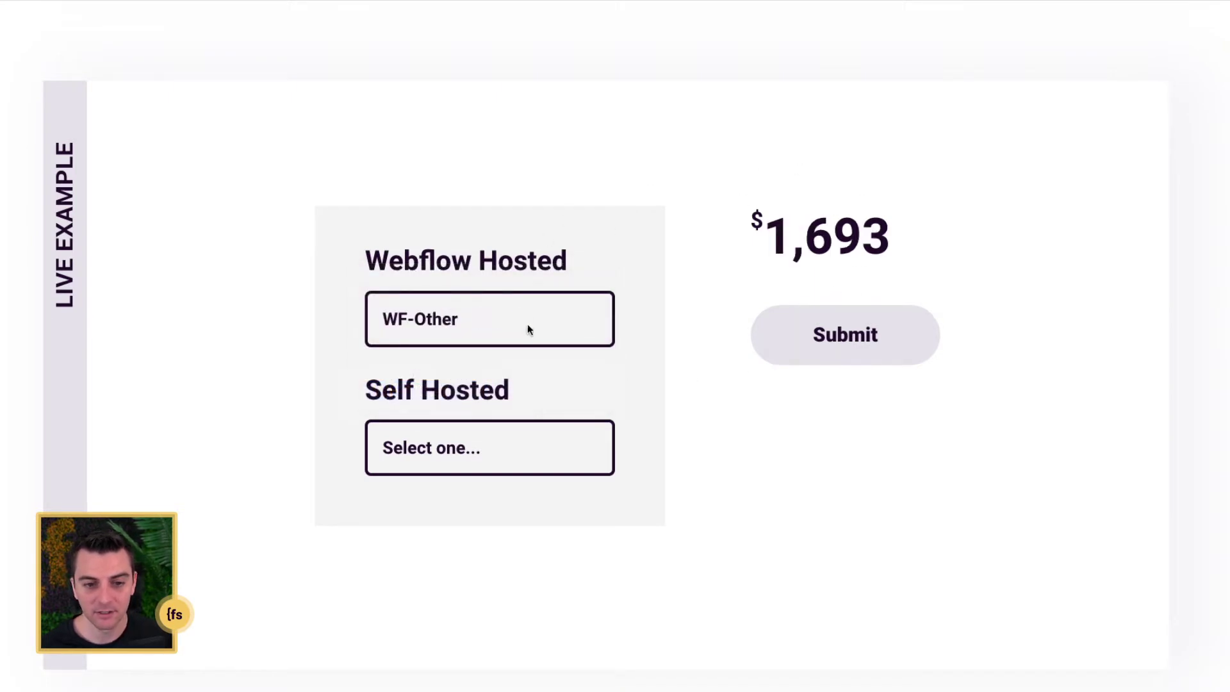
left_click(528, 324)
left_click(529, 237)
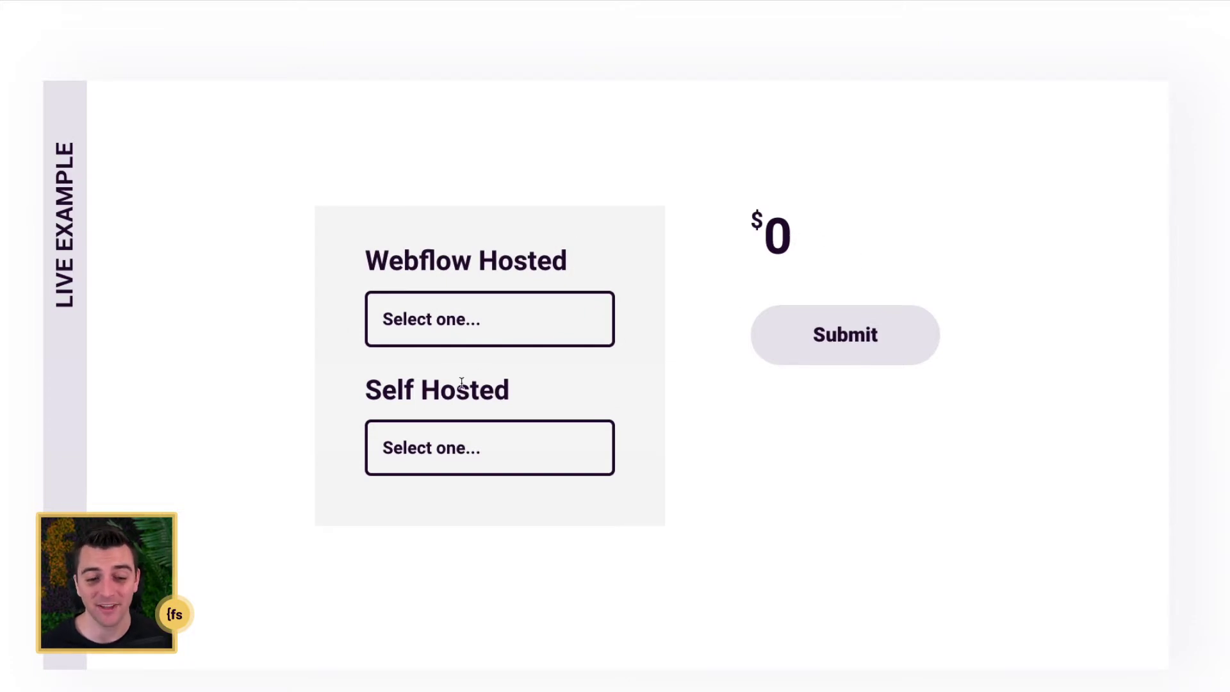
Try Personal Server, GoDaddy and Other for Self Hosted, settling back on Personal Server.
left_click(430, 436)
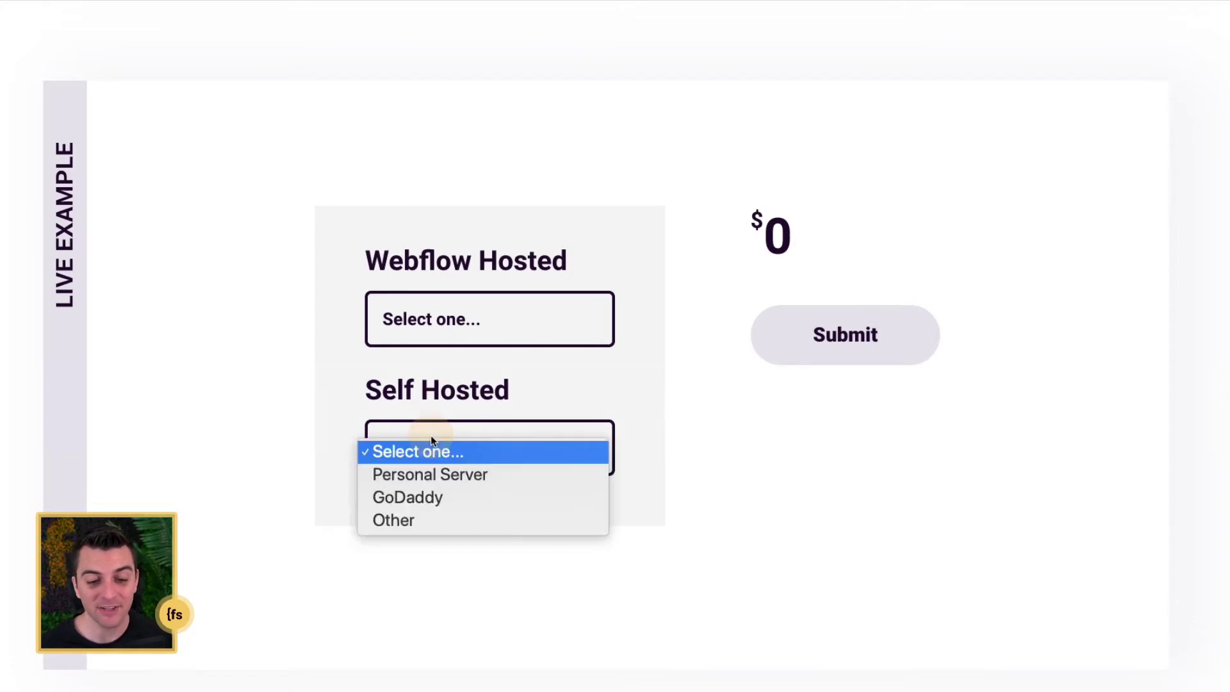
left_click(436, 474)
left_click(503, 447)
left_click(540, 459)
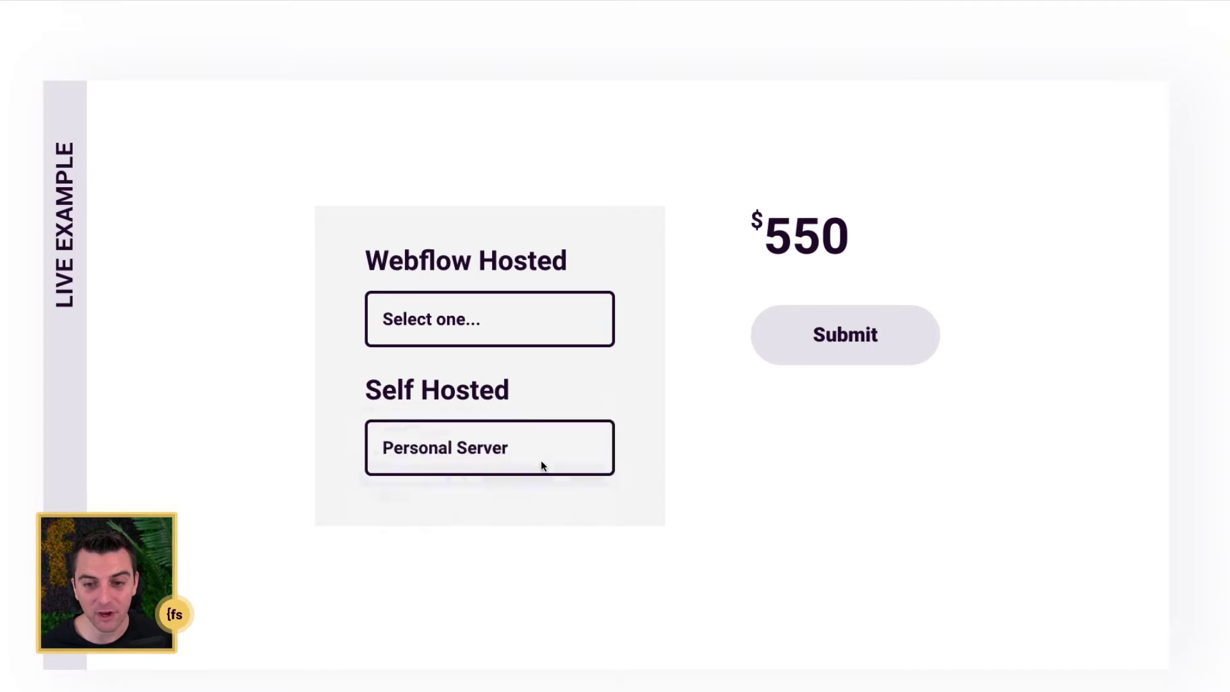
left_click(544, 458)
left_click(544, 472)
left_click(551, 461)
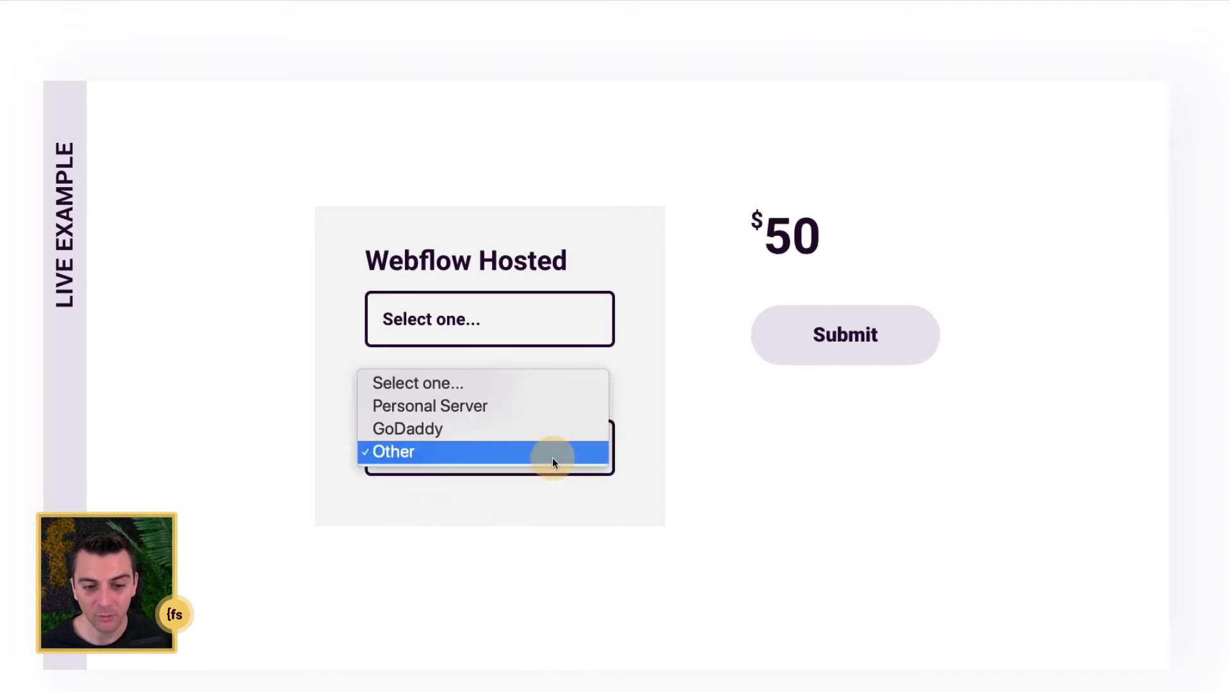
left_click(552, 399)
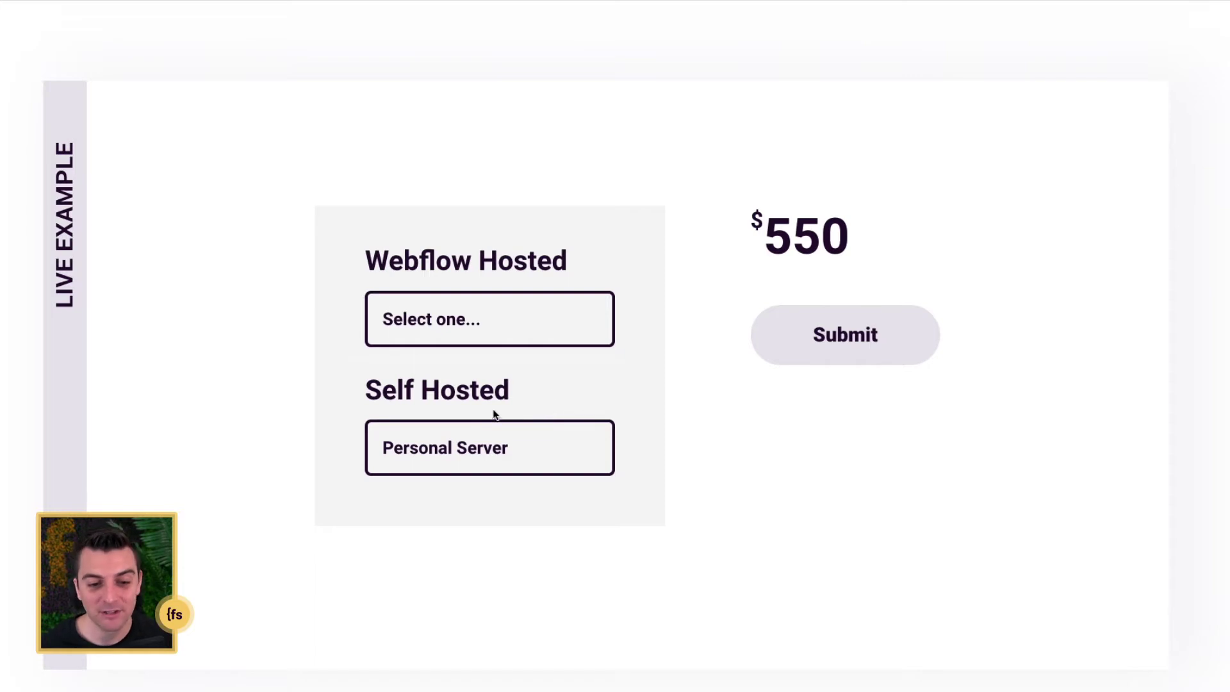
Switch Webflow Hosted between Team Account and Enterprise Account, ending on WF-Other.
left_click(545, 319)
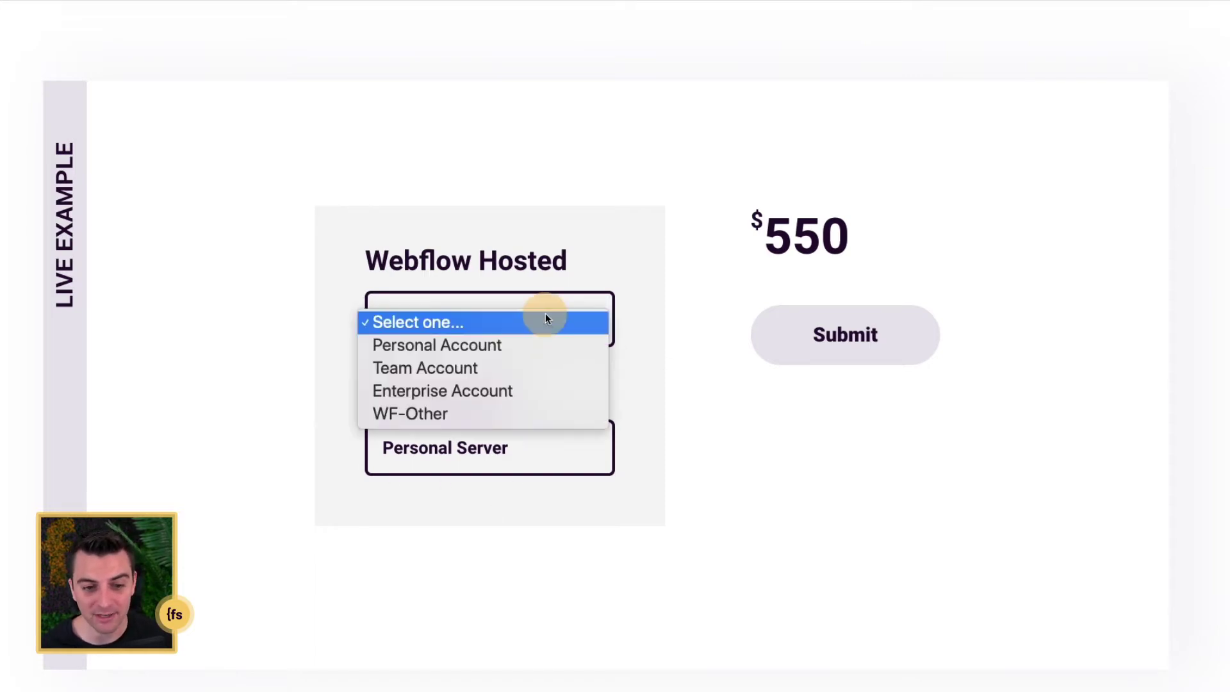
left_click(528, 369)
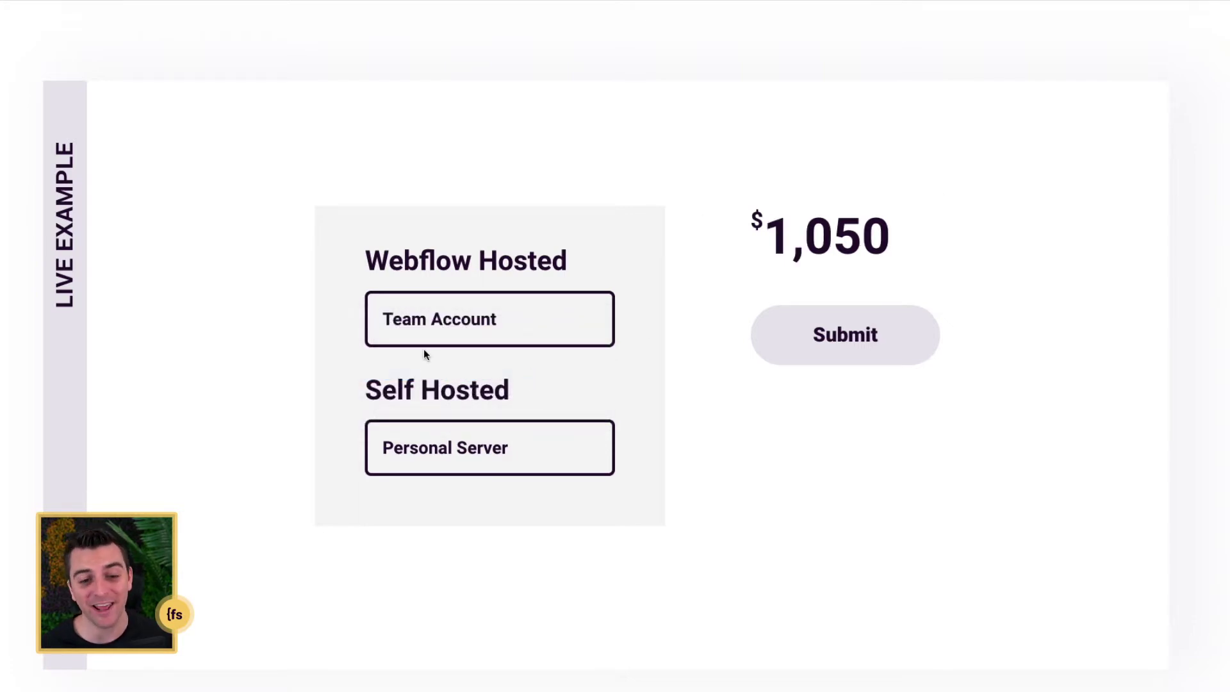
left_click(459, 308)
left_click(477, 334)
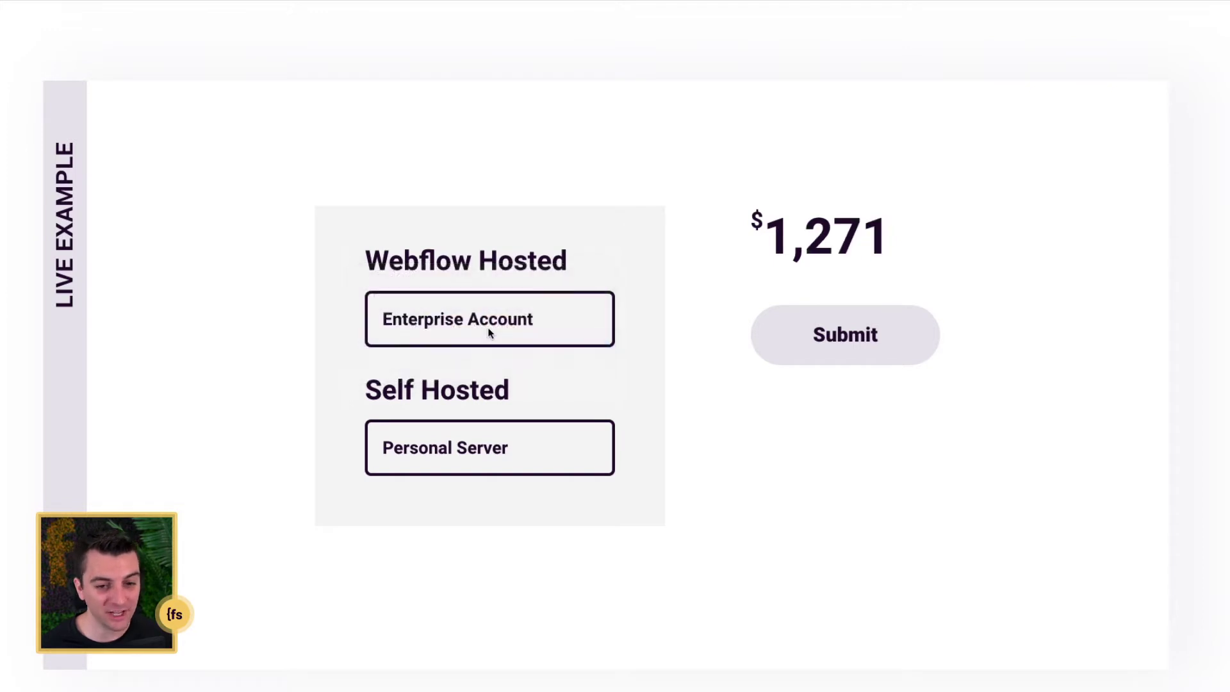
left_click(489, 332)
left_click(509, 297)
left_click(516, 318)
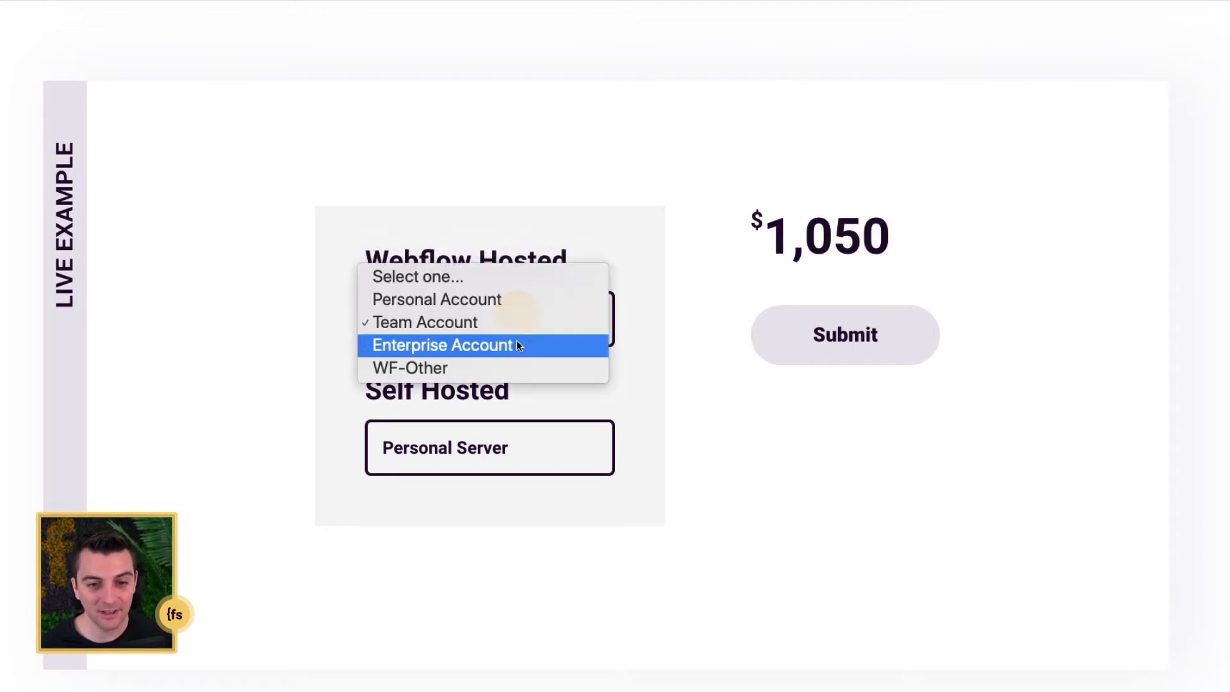
left_click(509, 368)
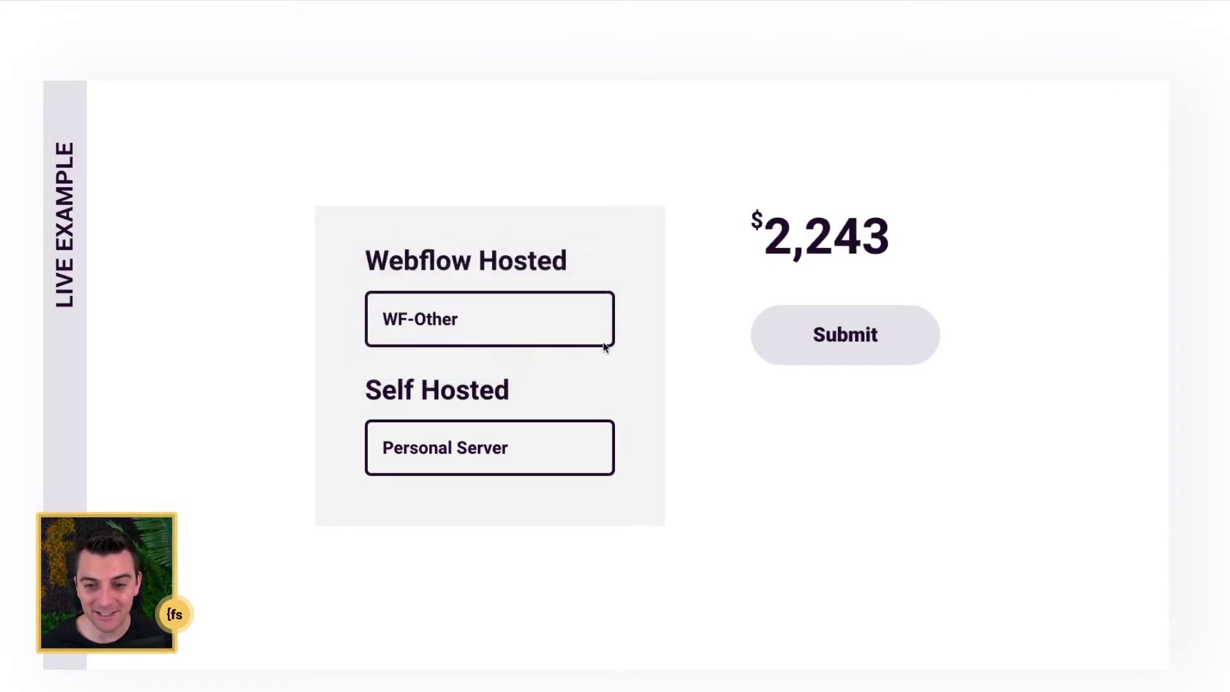
Set Self Hosted to GoDaddy, then to Other, so the total reads $1,743.
left_click(519, 461)
left_click(490, 471)
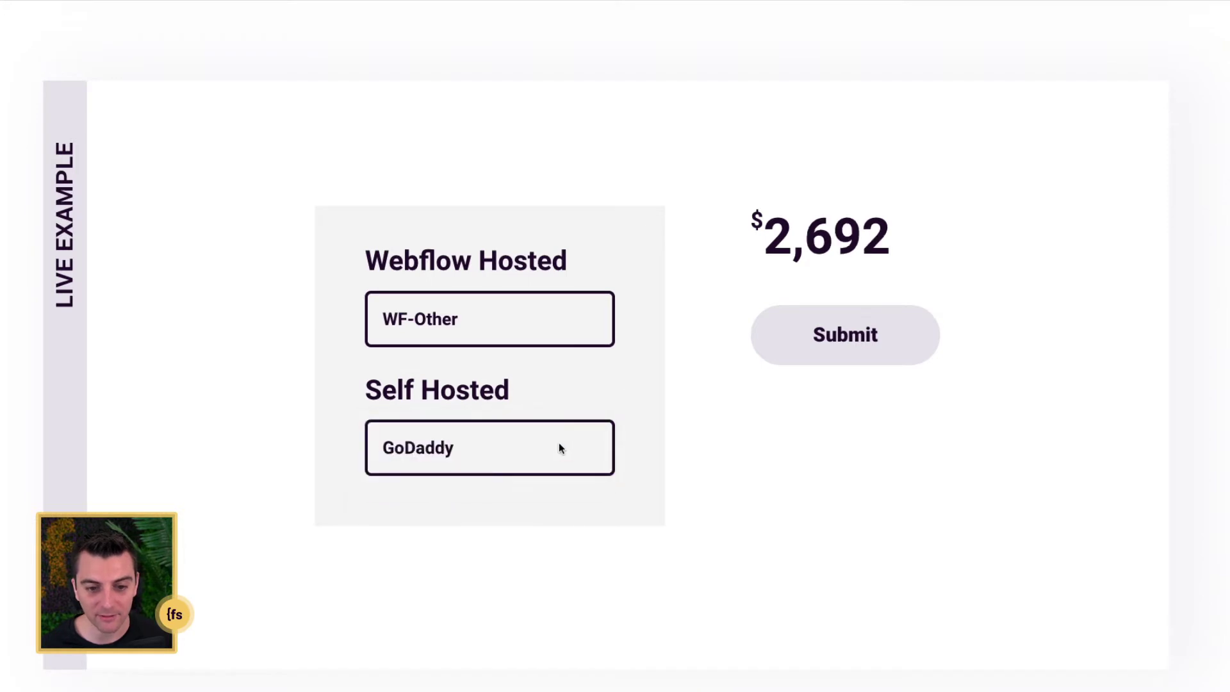
left_click(558, 442)
left_click(549, 471)
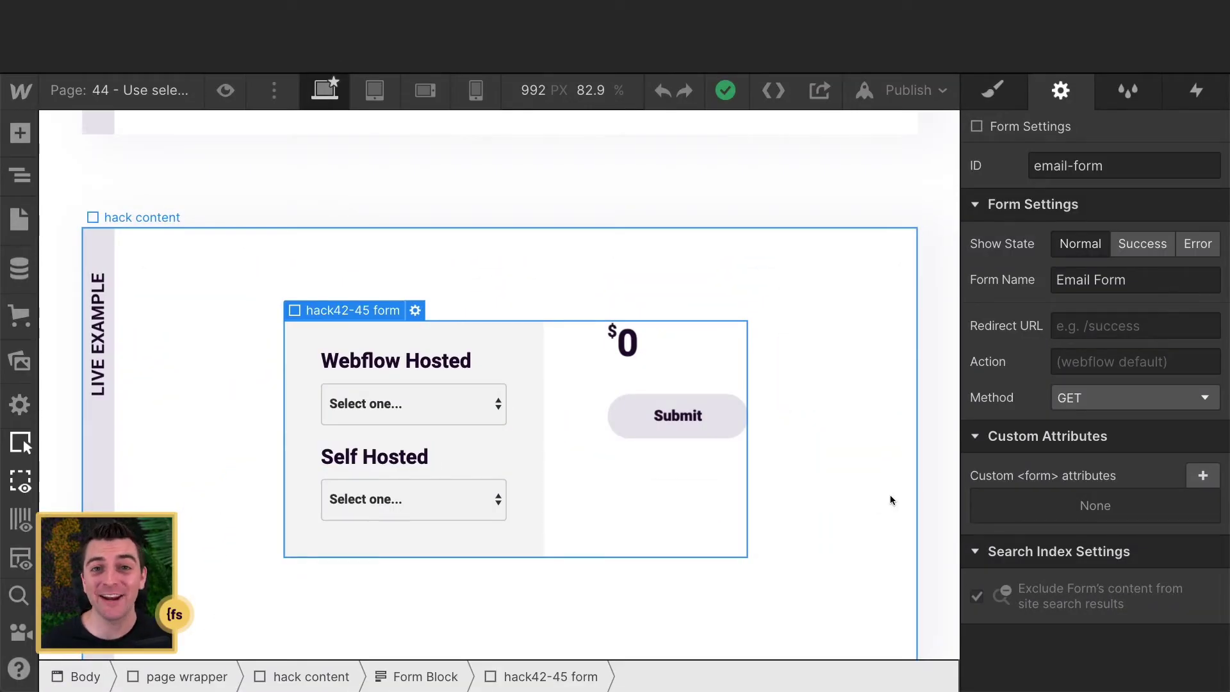
Select the Webflow Hosted hack form select in the Navigator and view its Style panel.
left_click(19, 178)
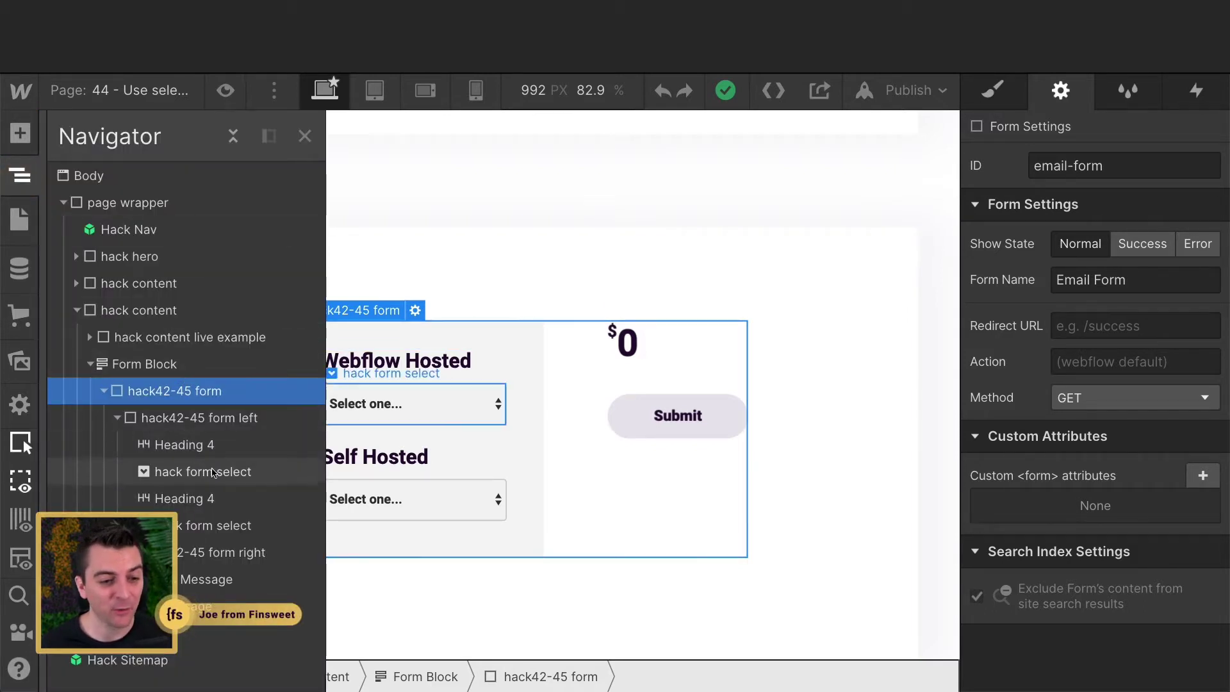
left_click(173, 476)
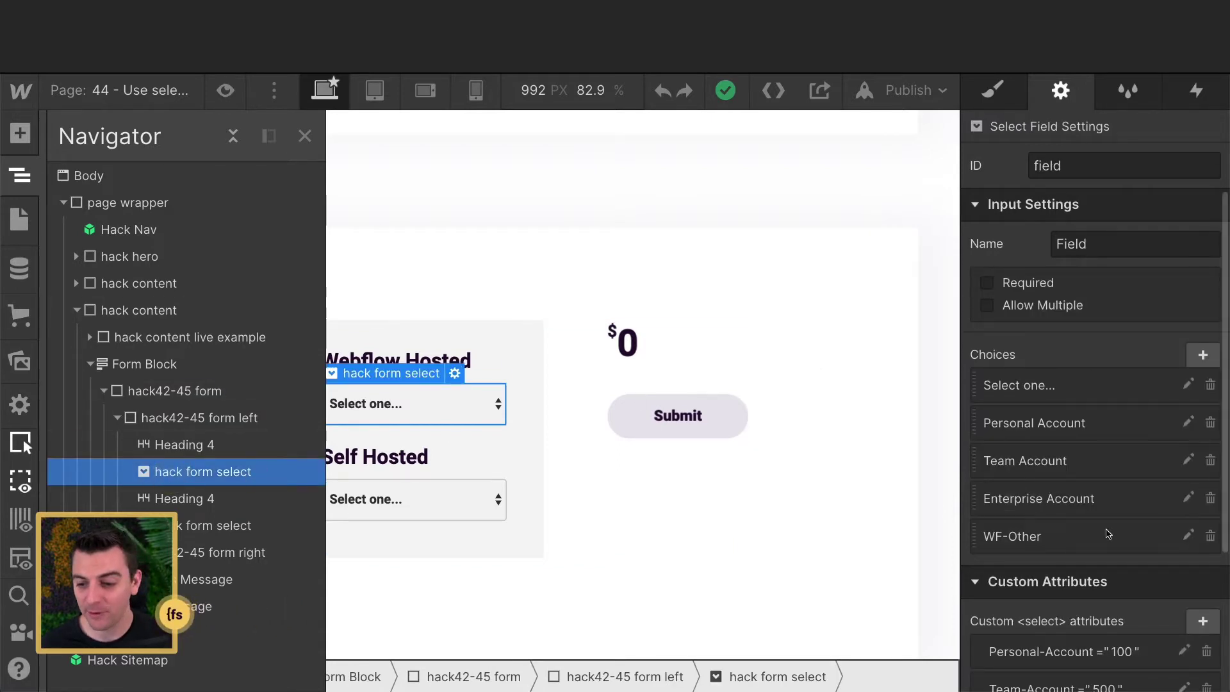
left_click(1000, 92)
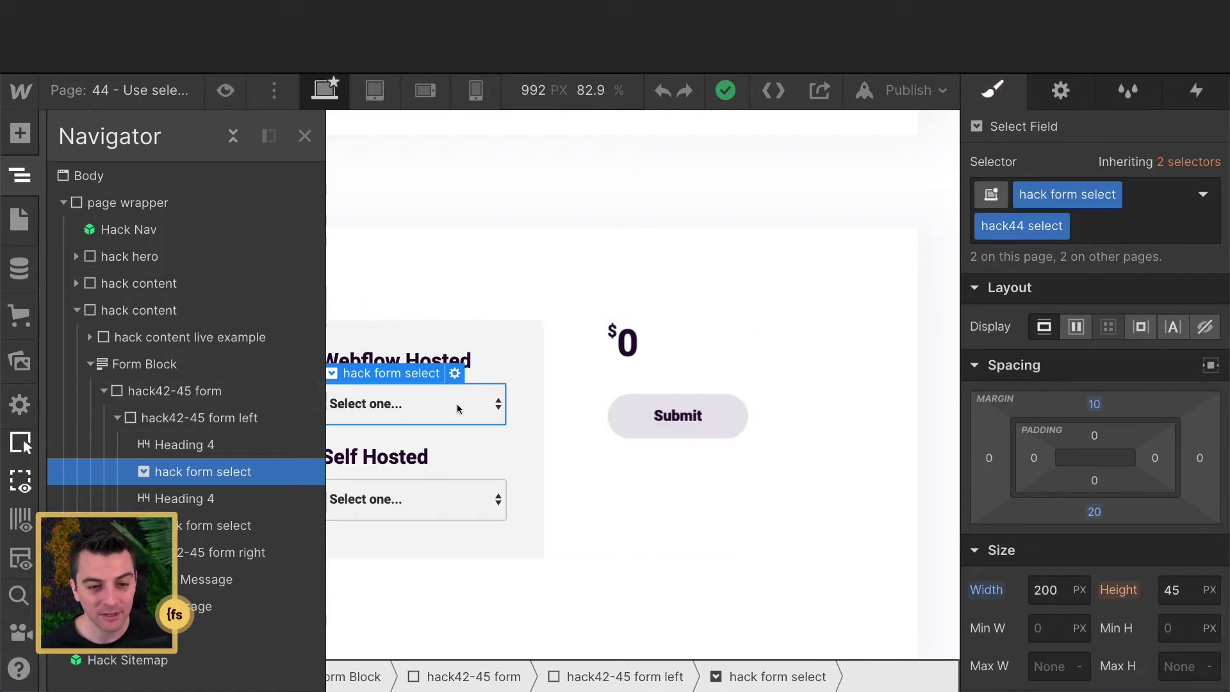
Close the Navigator, select both select fields, then select the $0 hack44 added value text block.
left_click(426, 398)
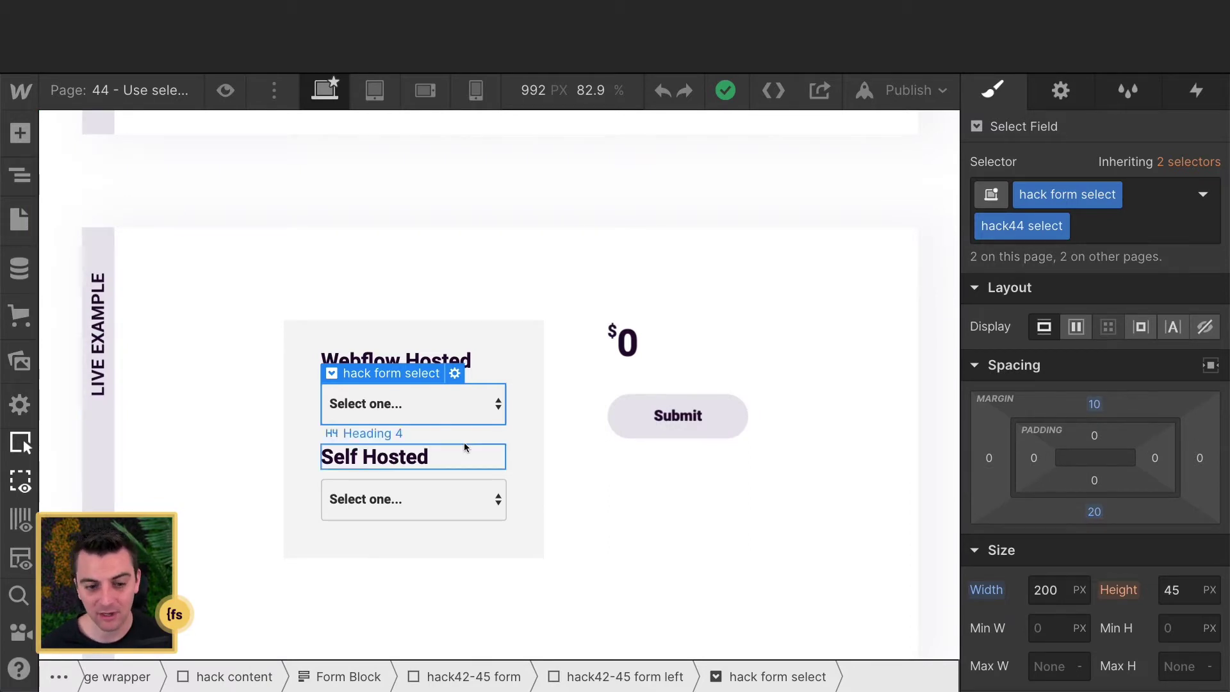
left_click(390, 497)
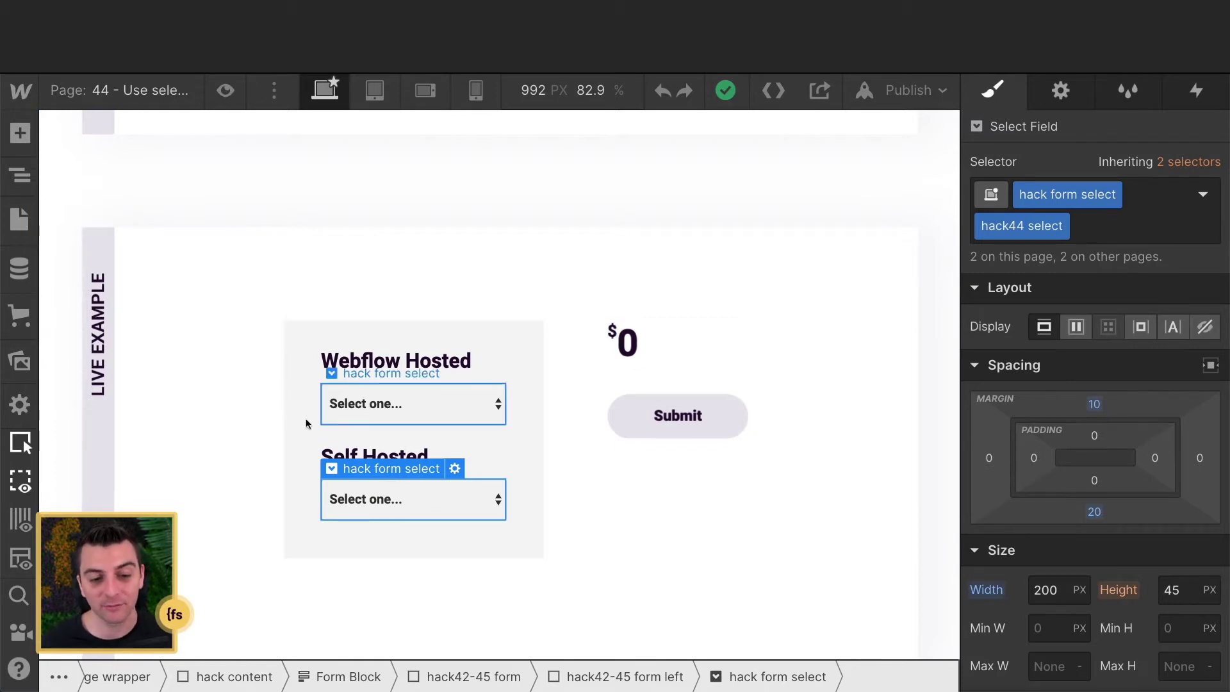
left_click(406, 402)
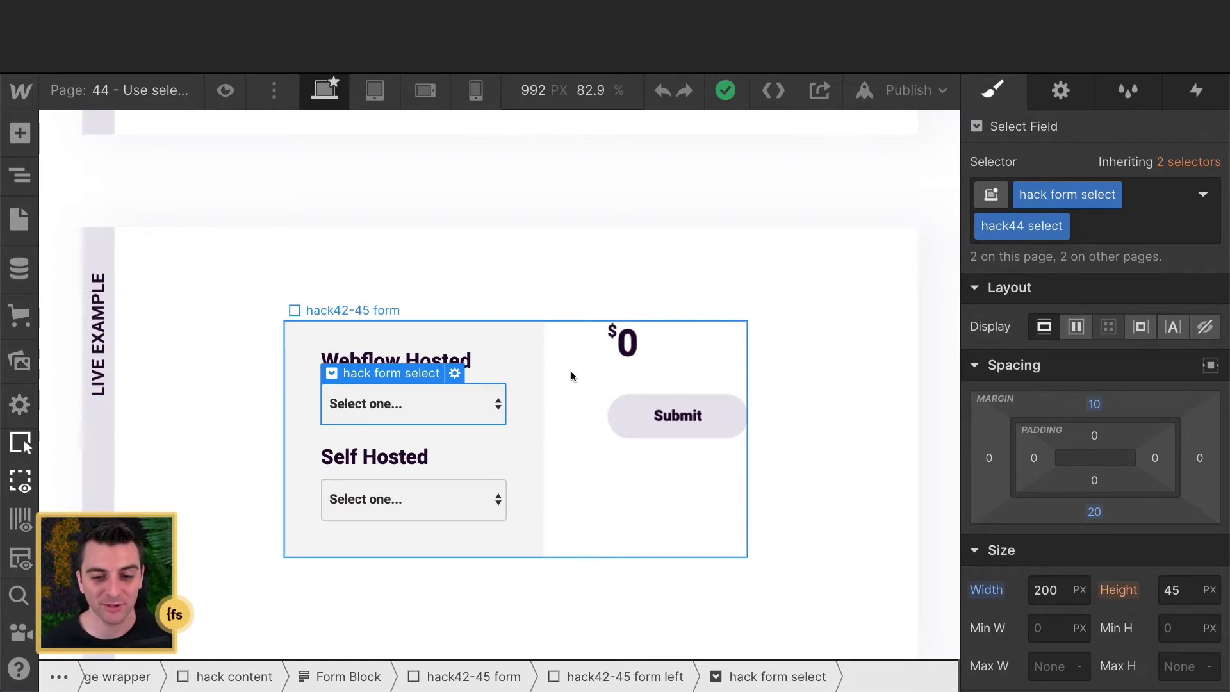
left_click(638, 351)
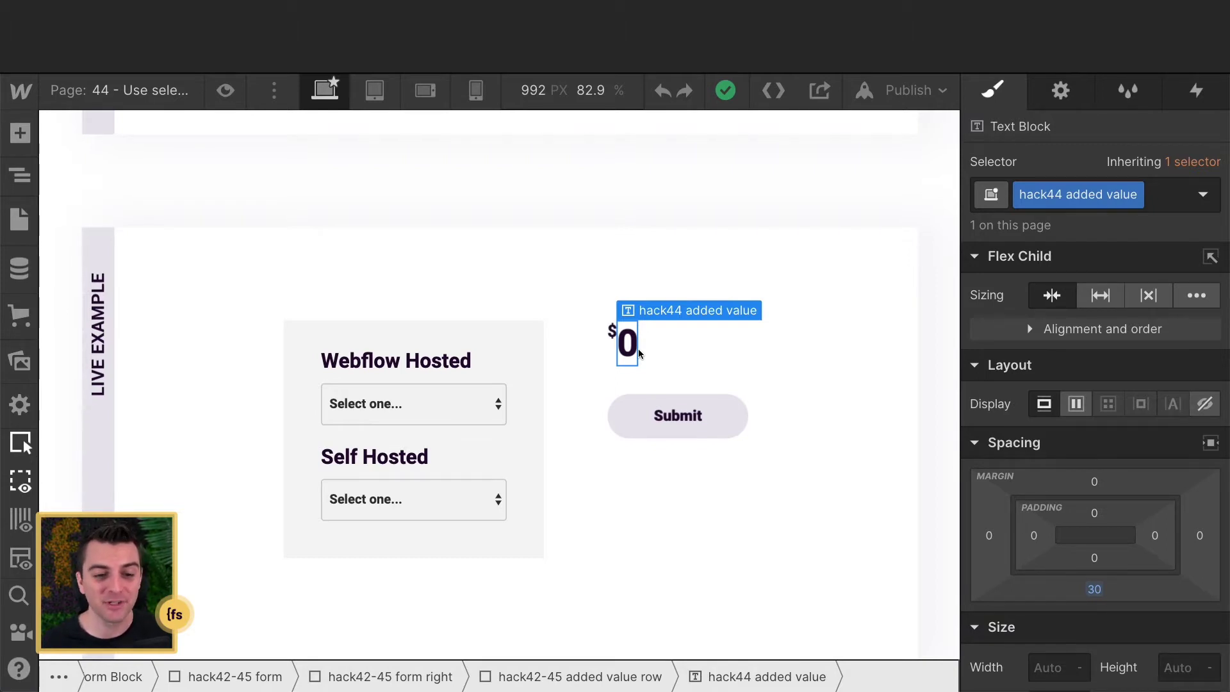
left_click(457, 413)
left_click(440, 489)
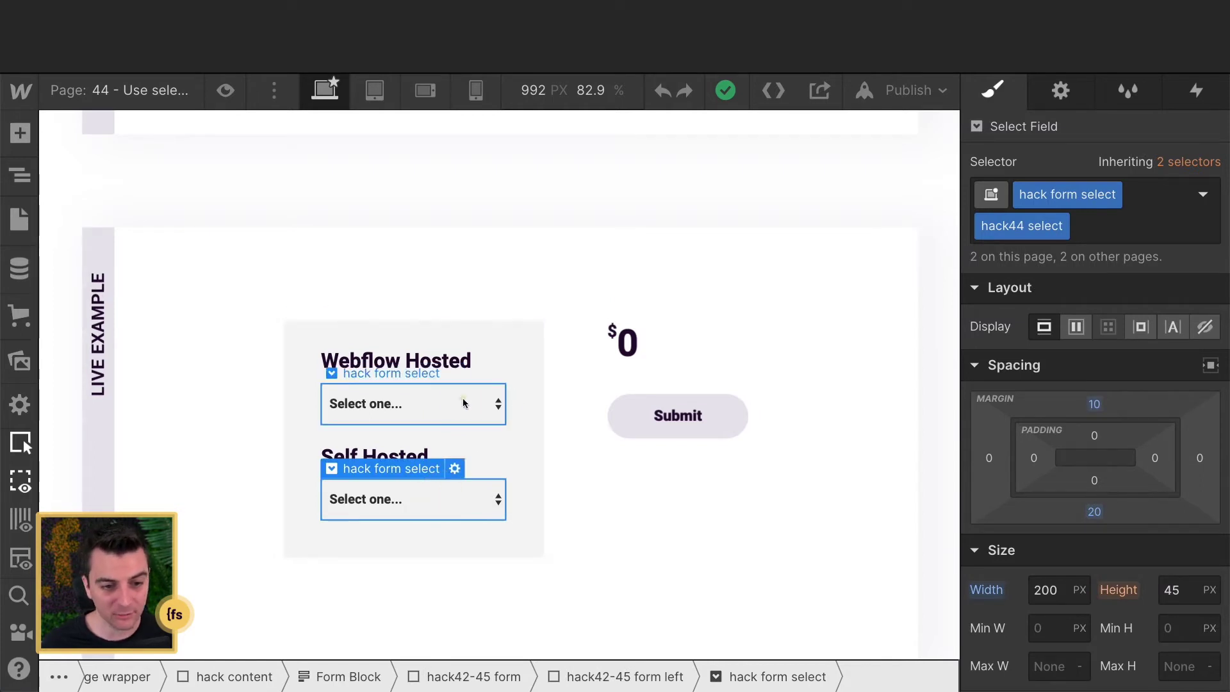
left_click(462, 402)
left_click(457, 502)
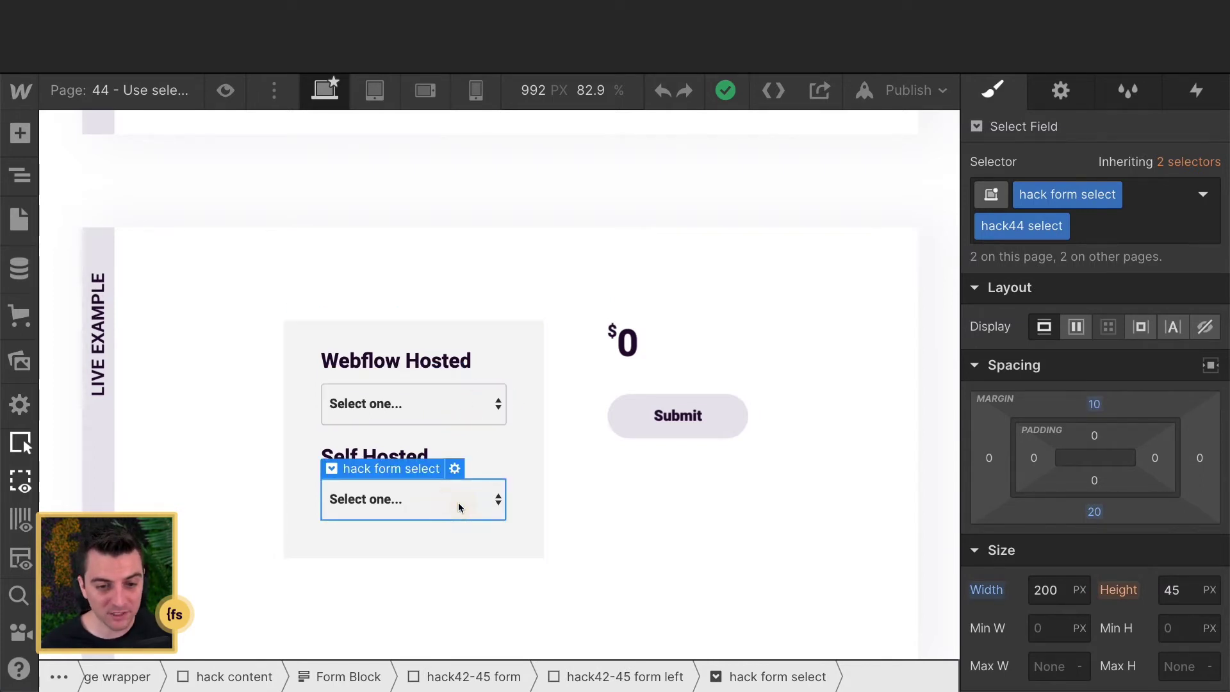
left_click(631, 346)
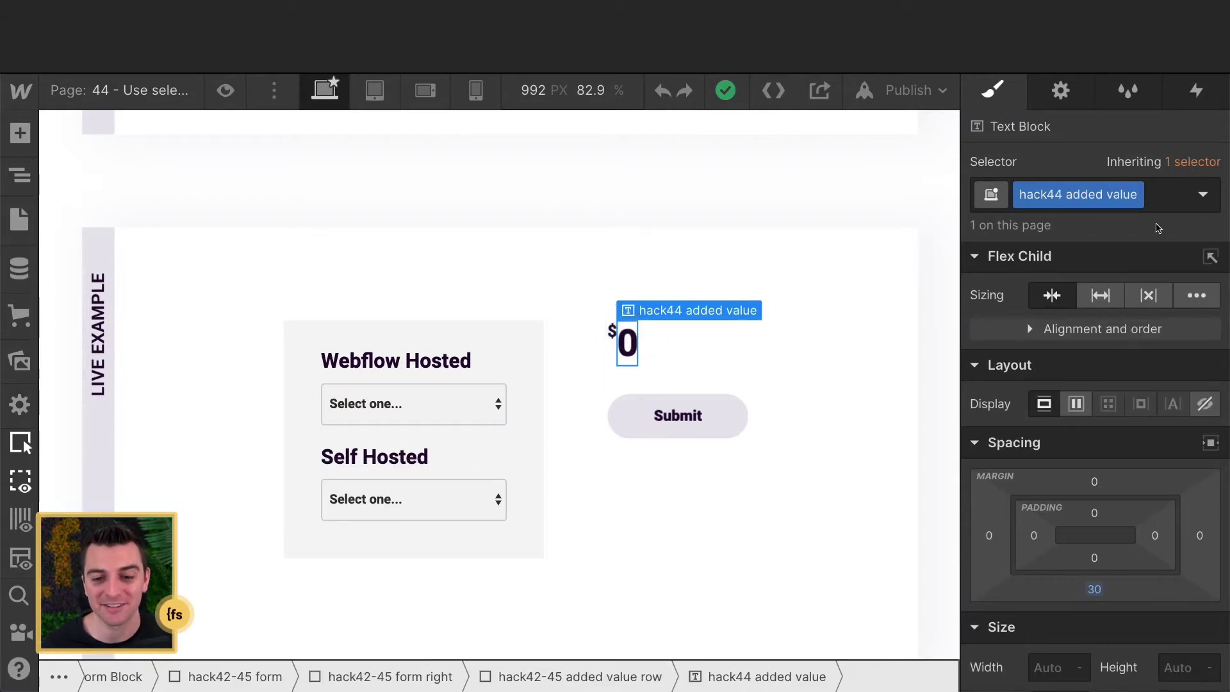
left_click(730, 349)
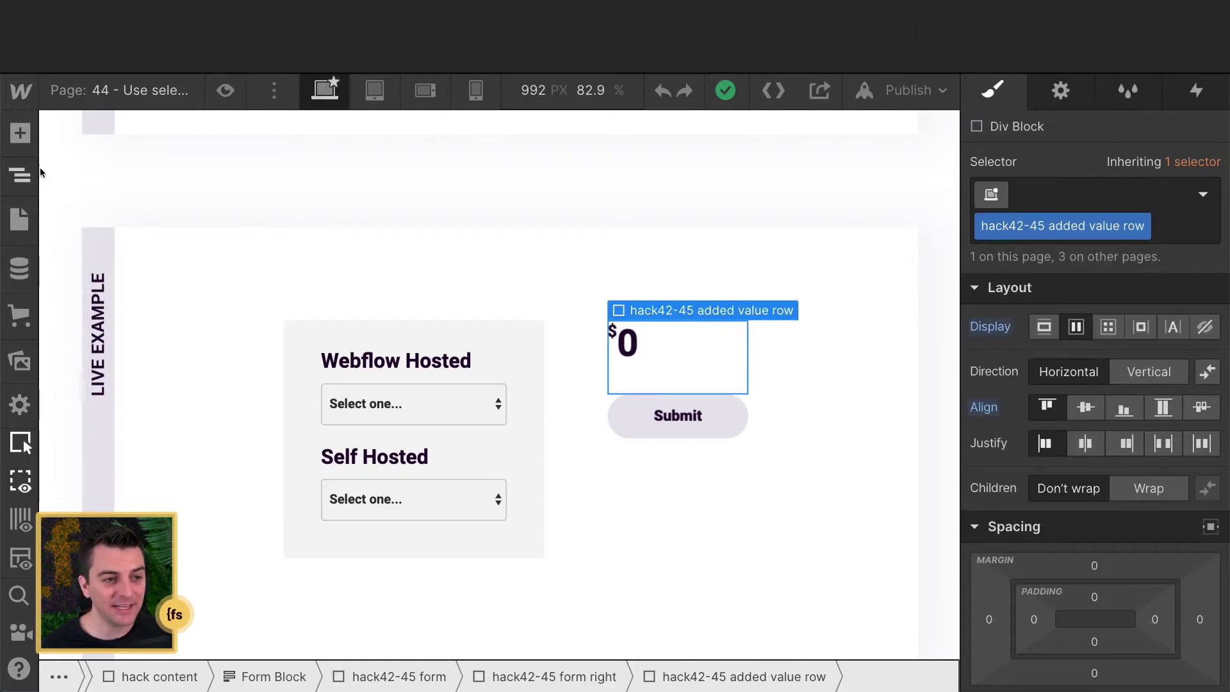
Select the HTML Embed in the price row via the Navigator and open its code editor.
left_click(20, 174)
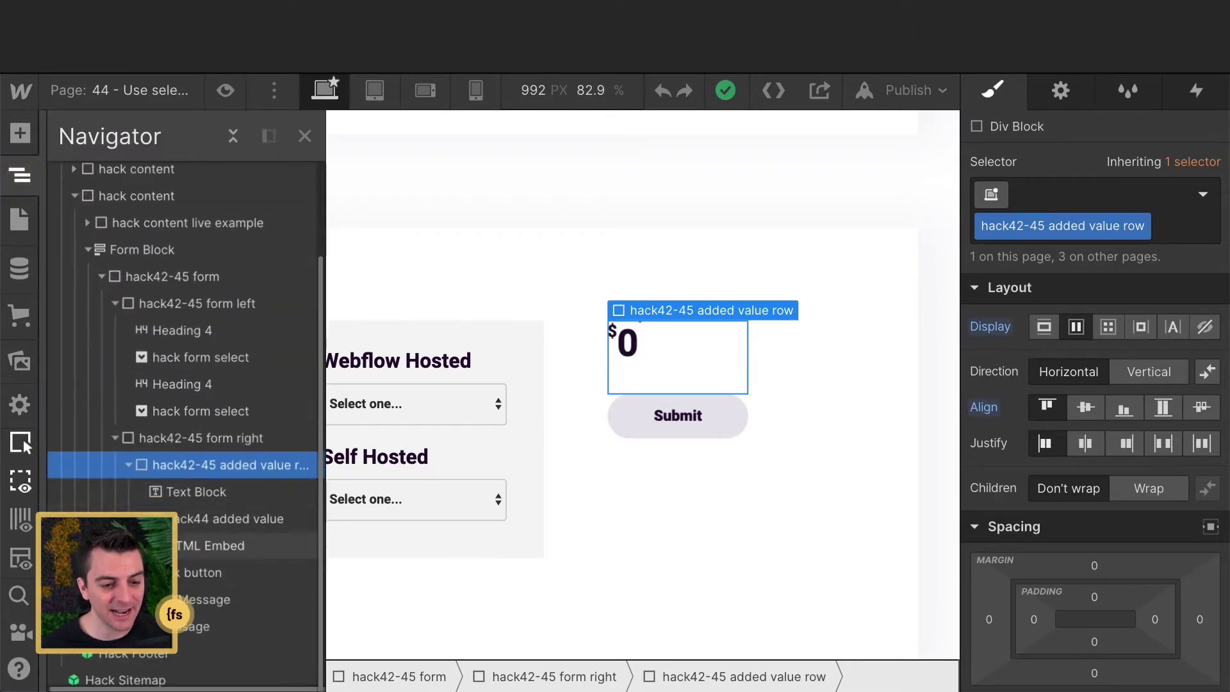
left_click(225, 545)
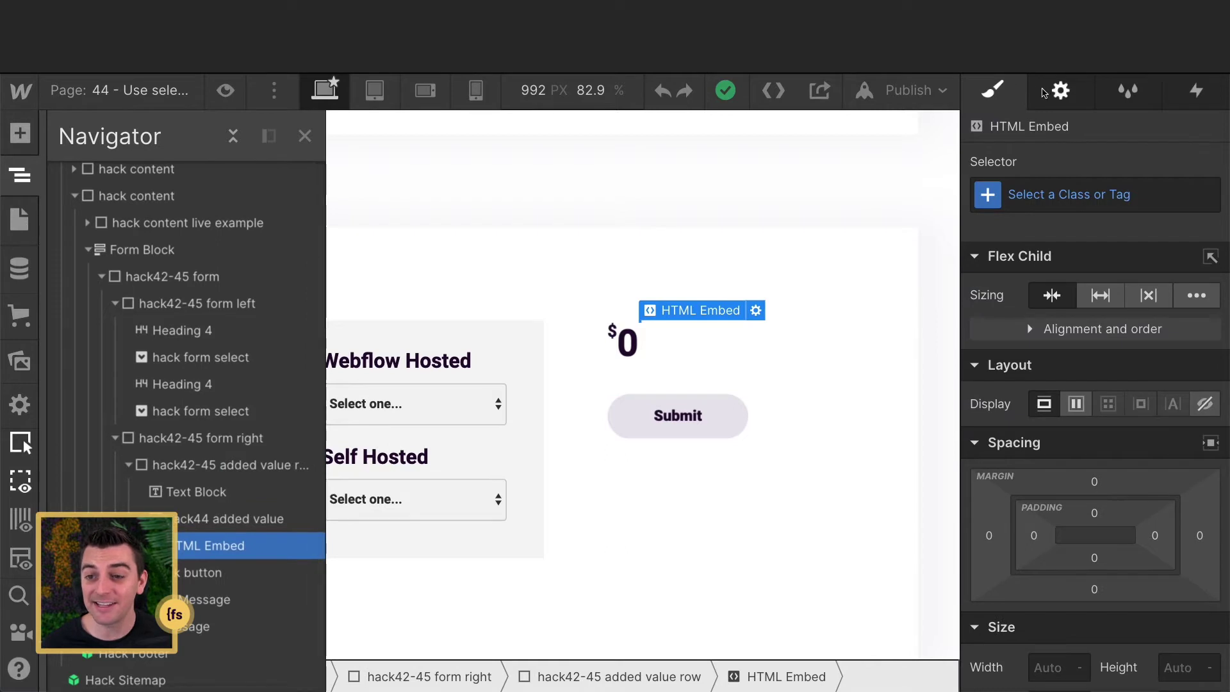
left_click(1053, 91)
left_click(1071, 247)
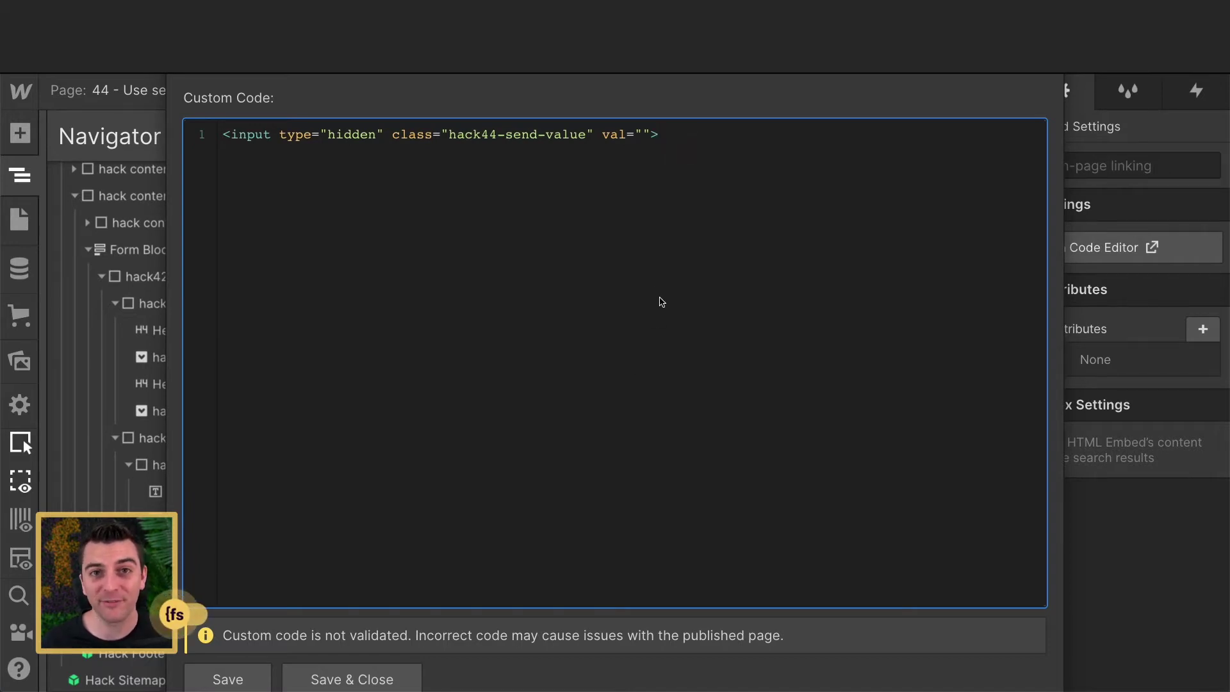
Review the hidden input's hack44-send-value class, close the editor, and select the Webflow Hosted dropdown.
left_click_drag(589, 140, 451, 141)
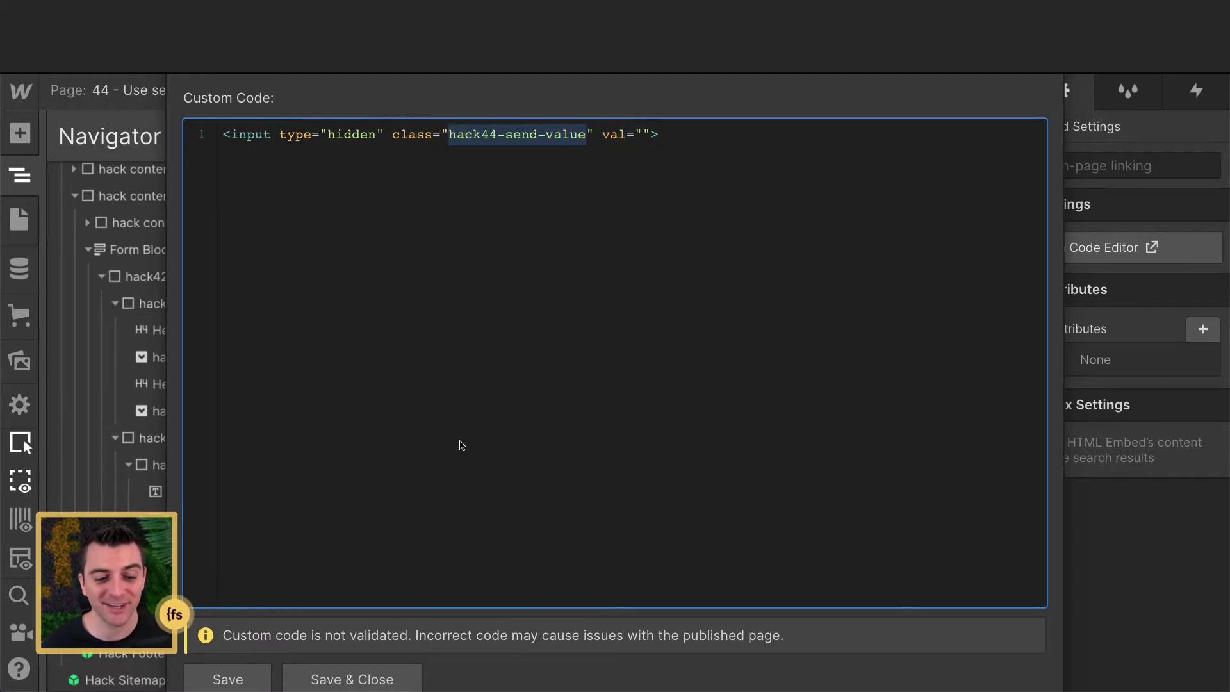
left_click(366, 680)
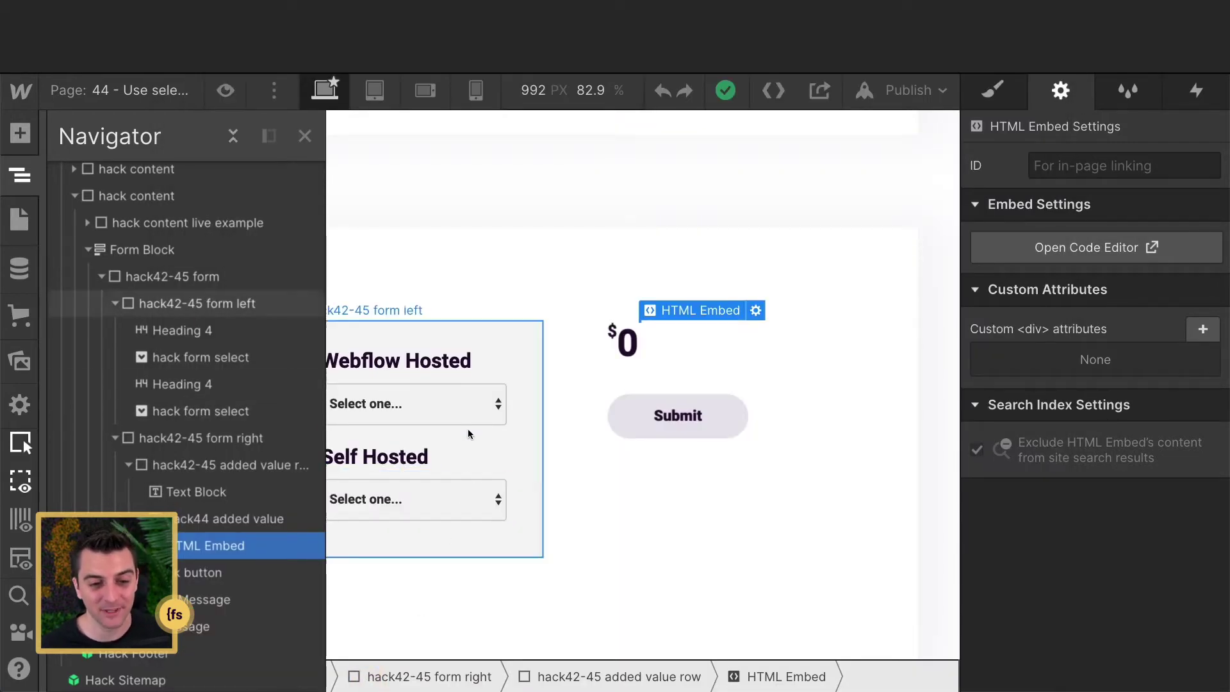
left_click(458, 407)
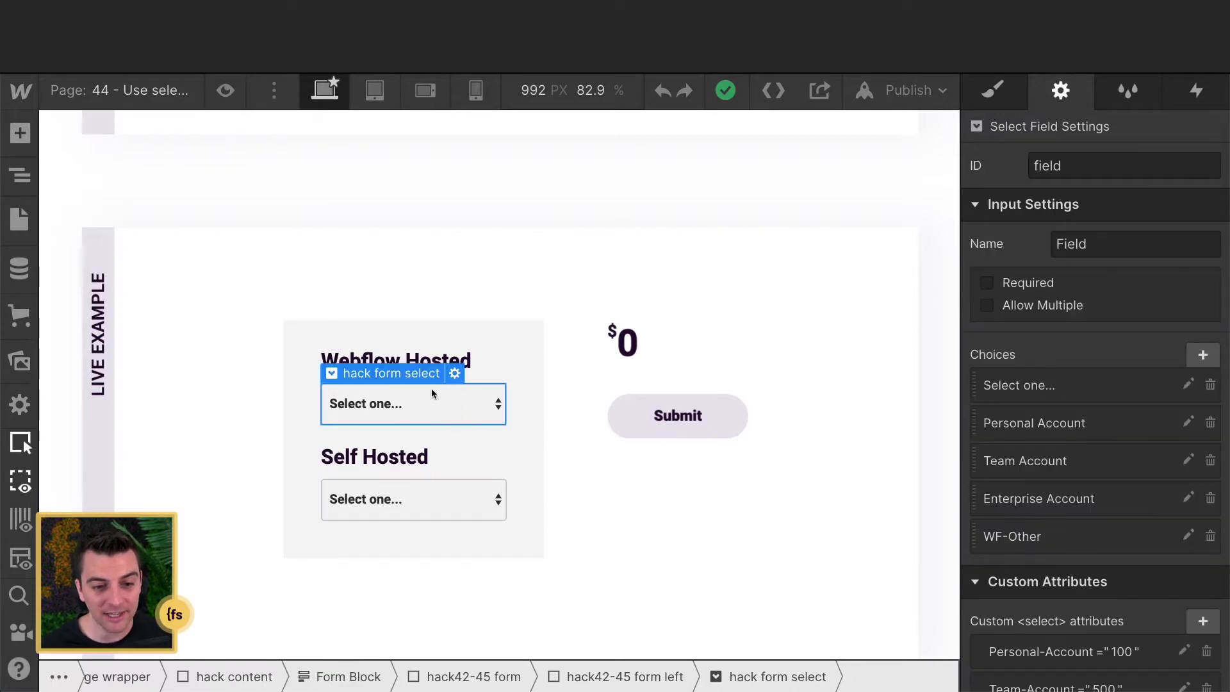
Inspect the Personal Account choice's text and its hyphenated Personal-Account value without changing it.
scroll(1015, 296, "down", 3)
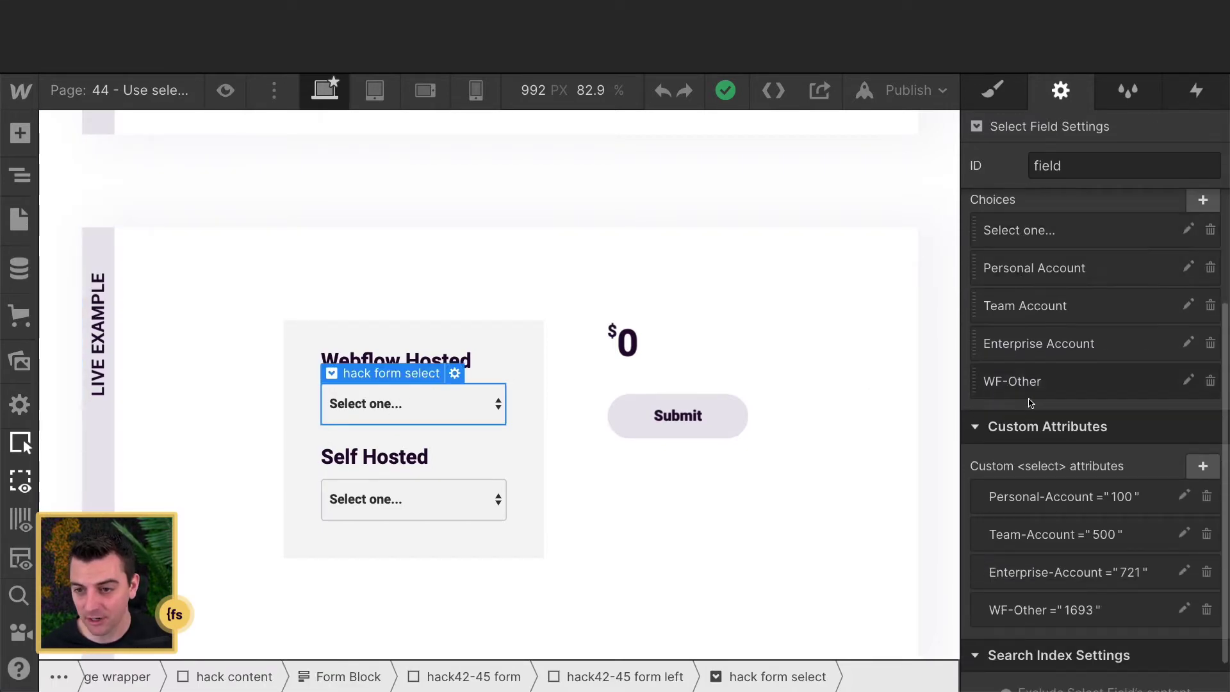
left_click(1060, 272)
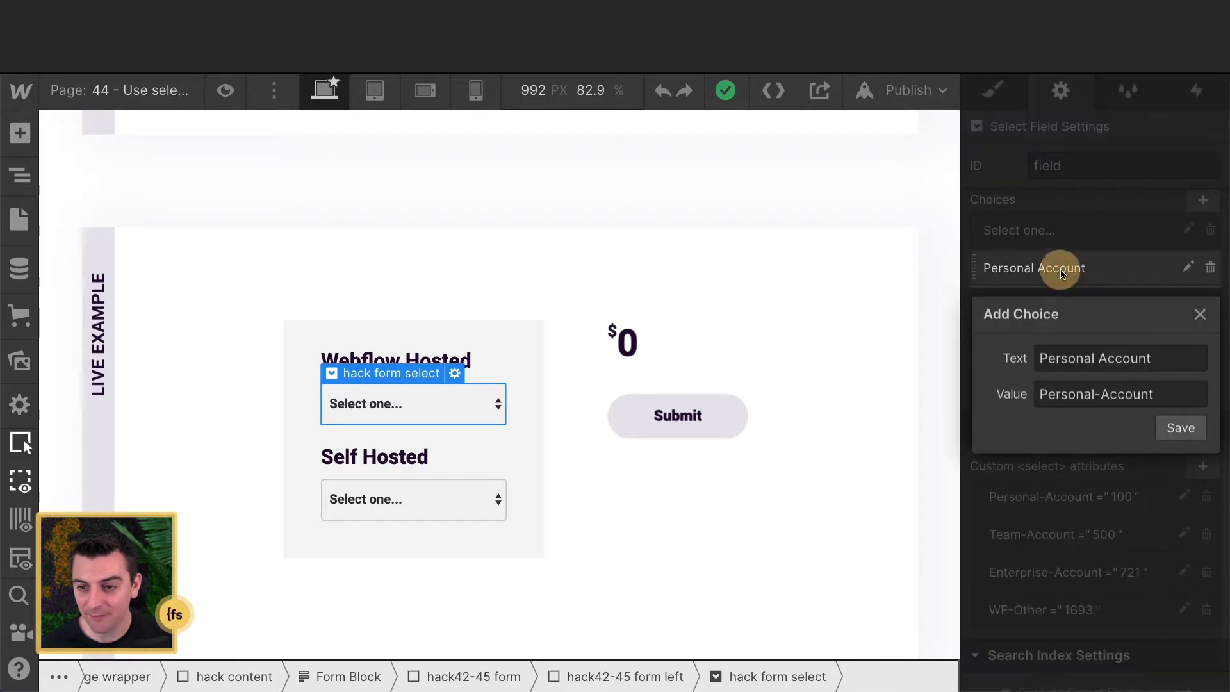
triple_click(1164, 352)
left_click_drag(1192, 391, 971, 387)
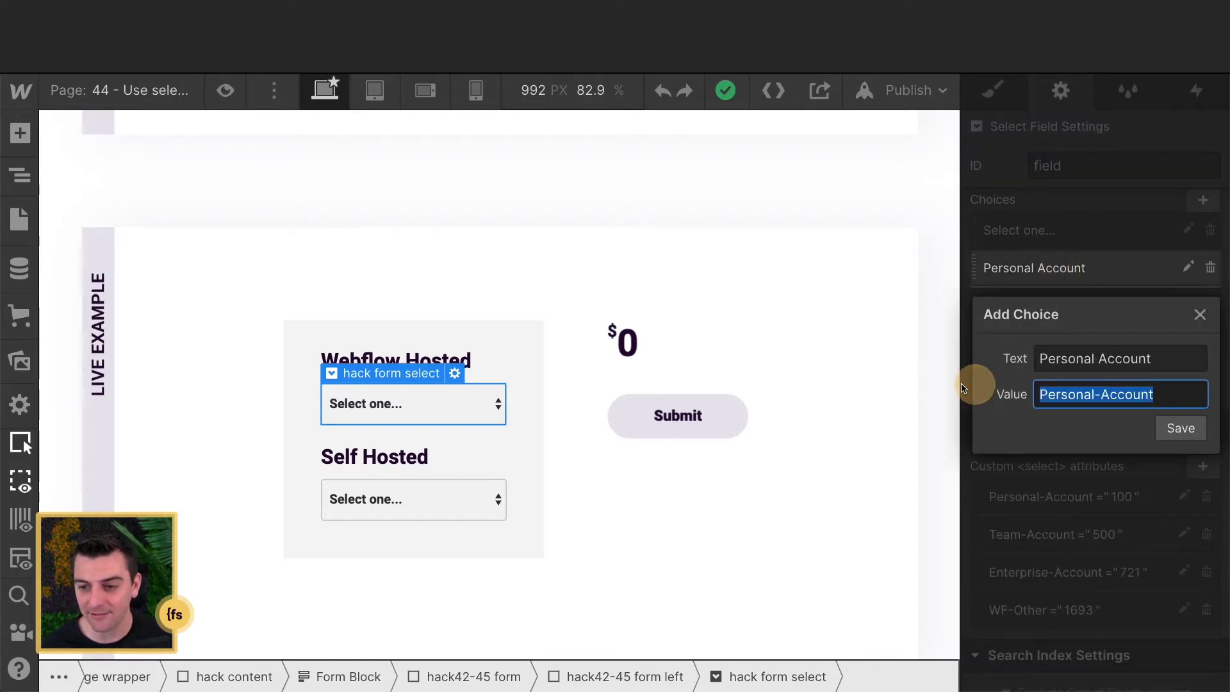
left_click_drag(1164, 354, 1022, 352)
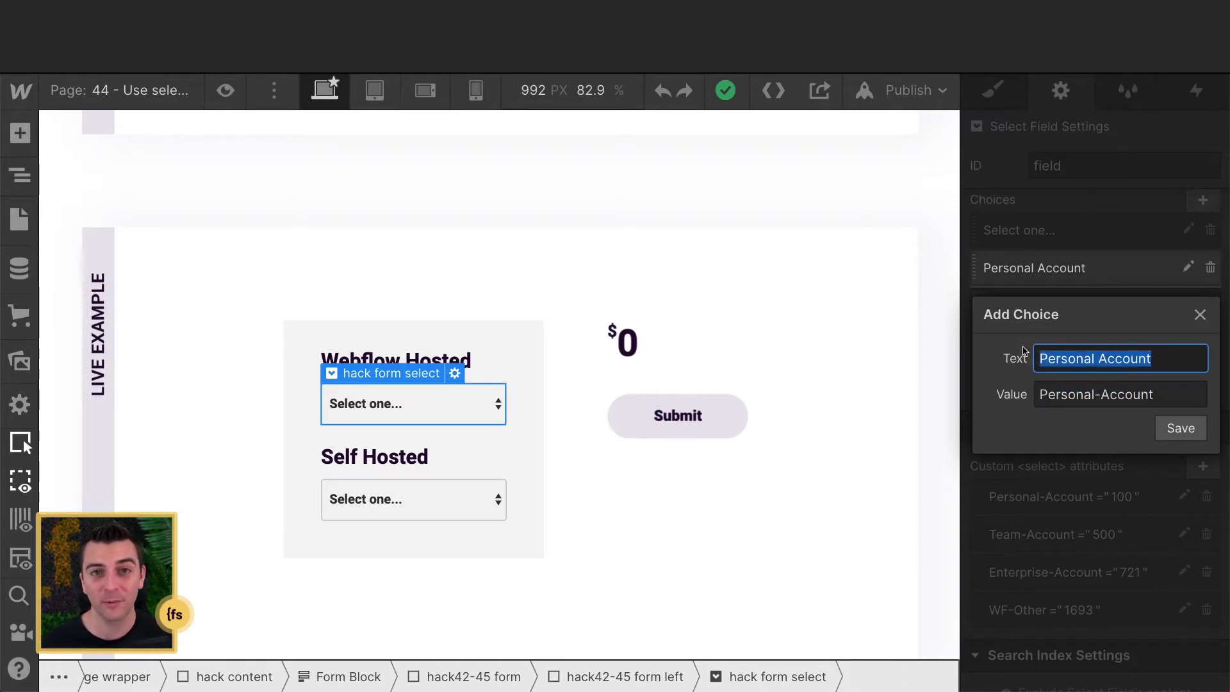
left_click(1180, 398)
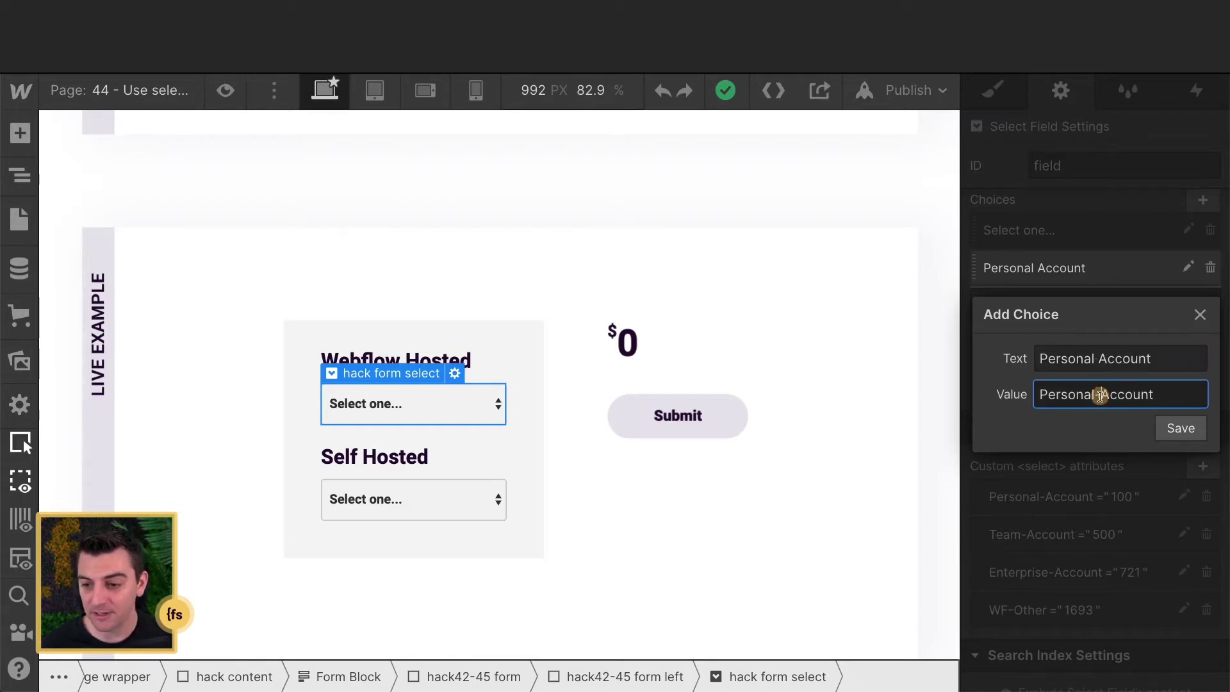
left_click_drag(1101, 395, 1095, 395)
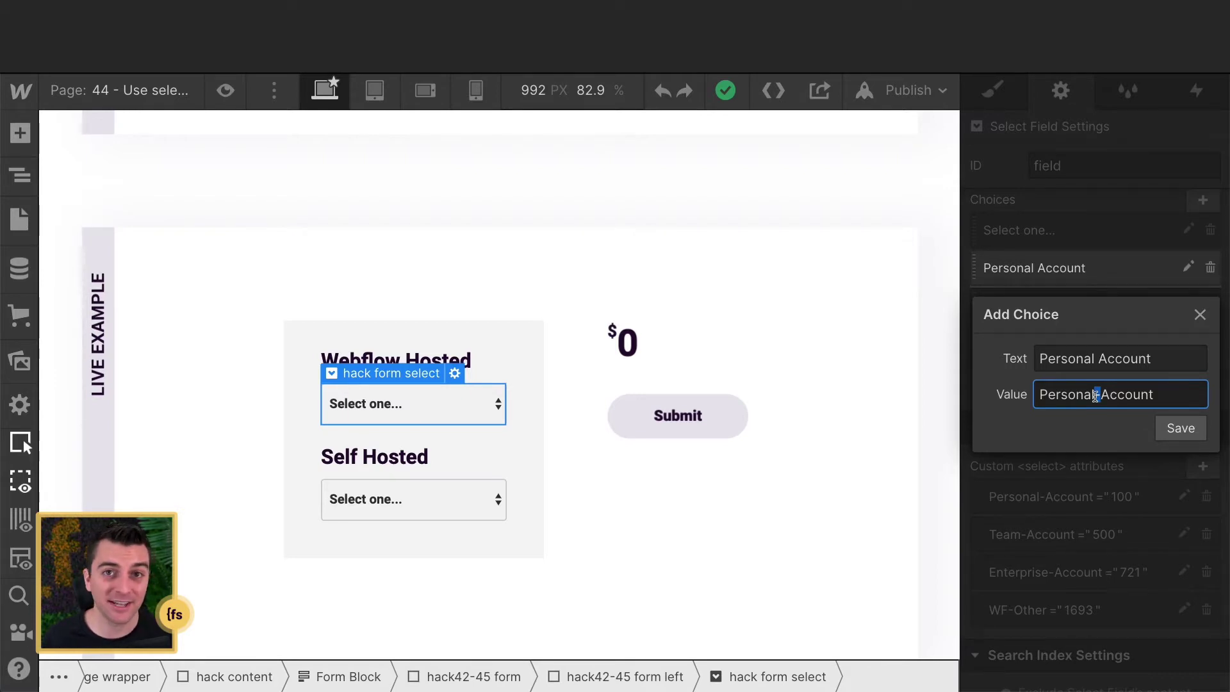
left_click(1178, 398)
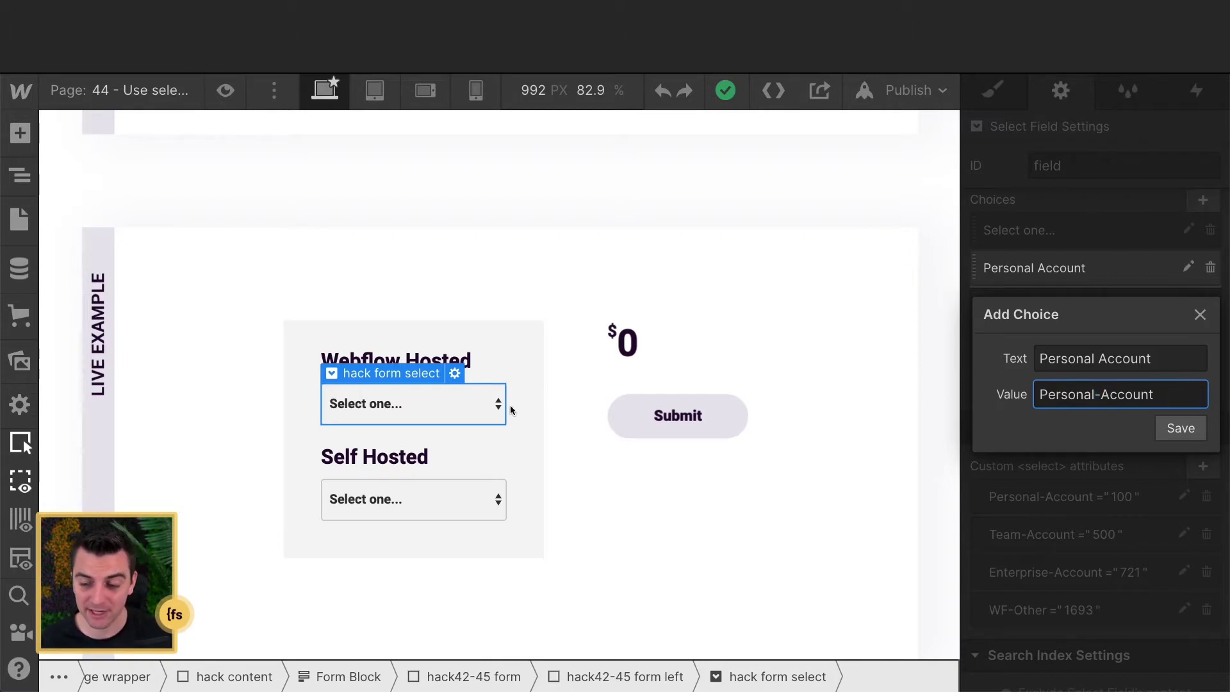
left_click_drag(1173, 393, 1022, 387)
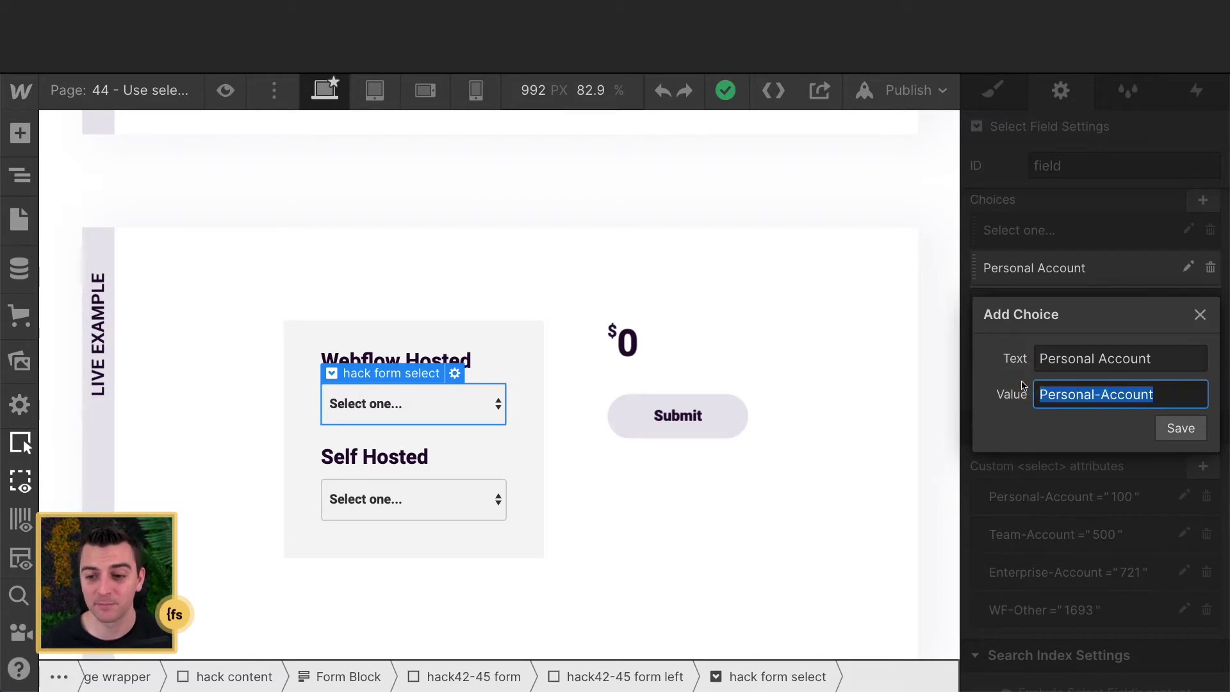
left_click(1180, 427)
Review the Team Account, Enterprise Account and WF-Other choices, closing each unchanged.
left_click(1081, 312)
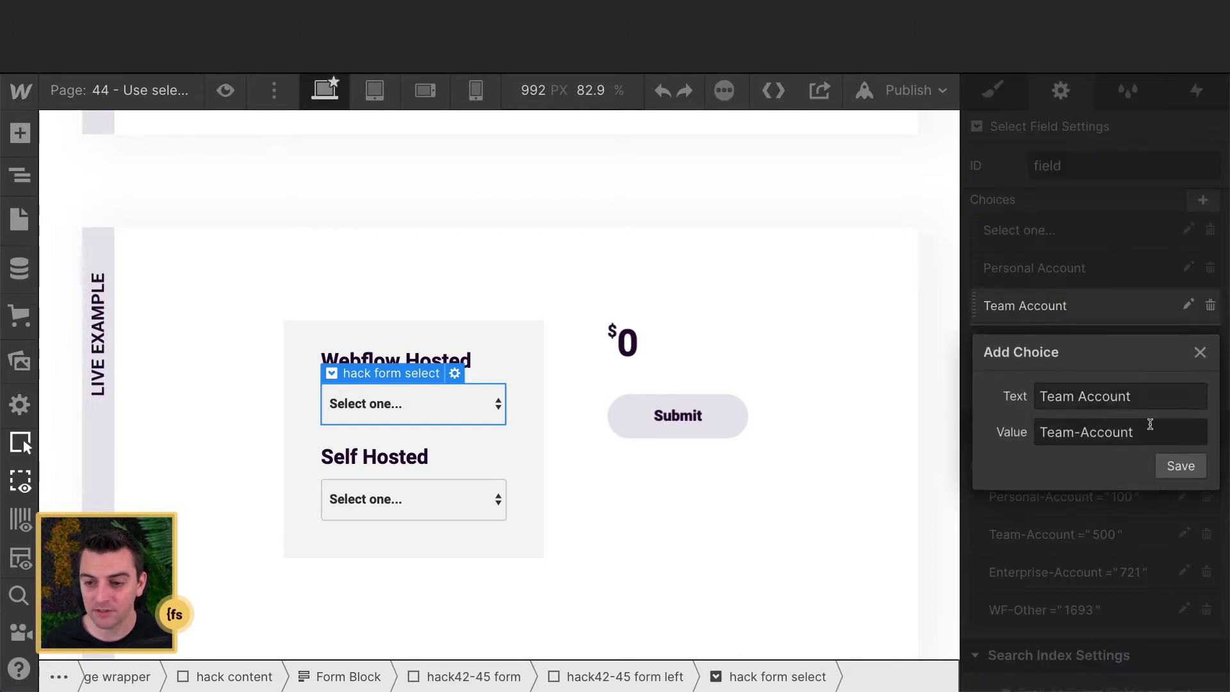
left_click_drag(1150, 424, 994, 435)
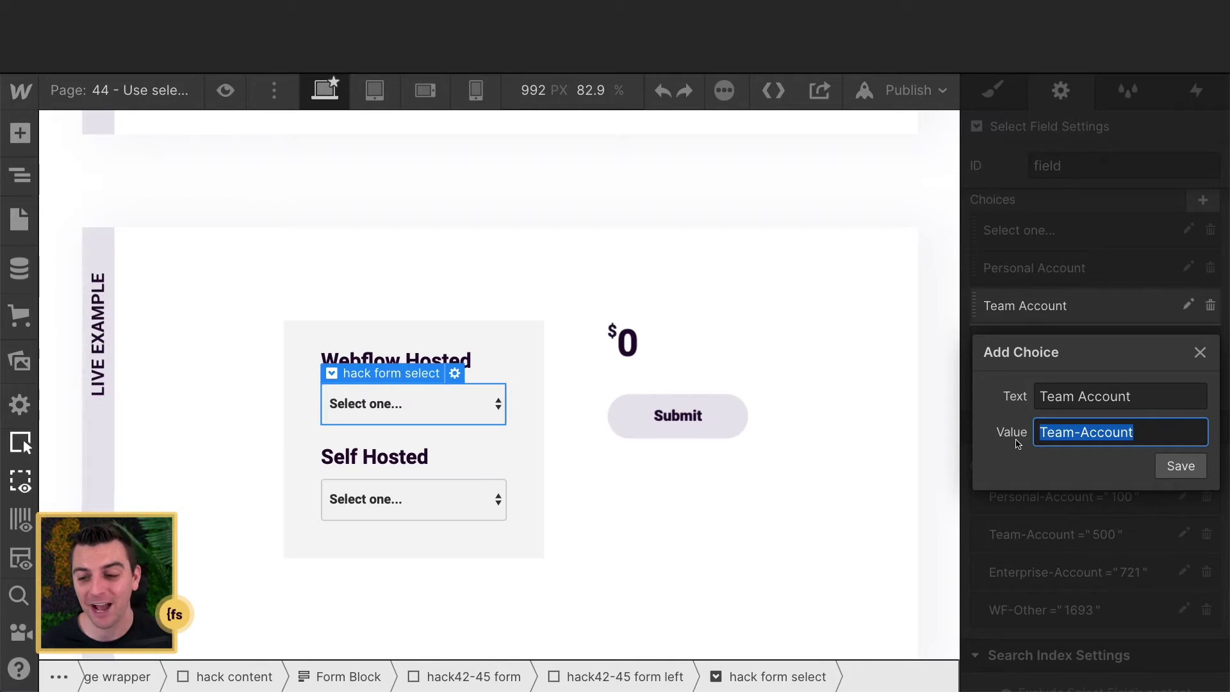
left_click(1180, 465)
left_click(1105, 346)
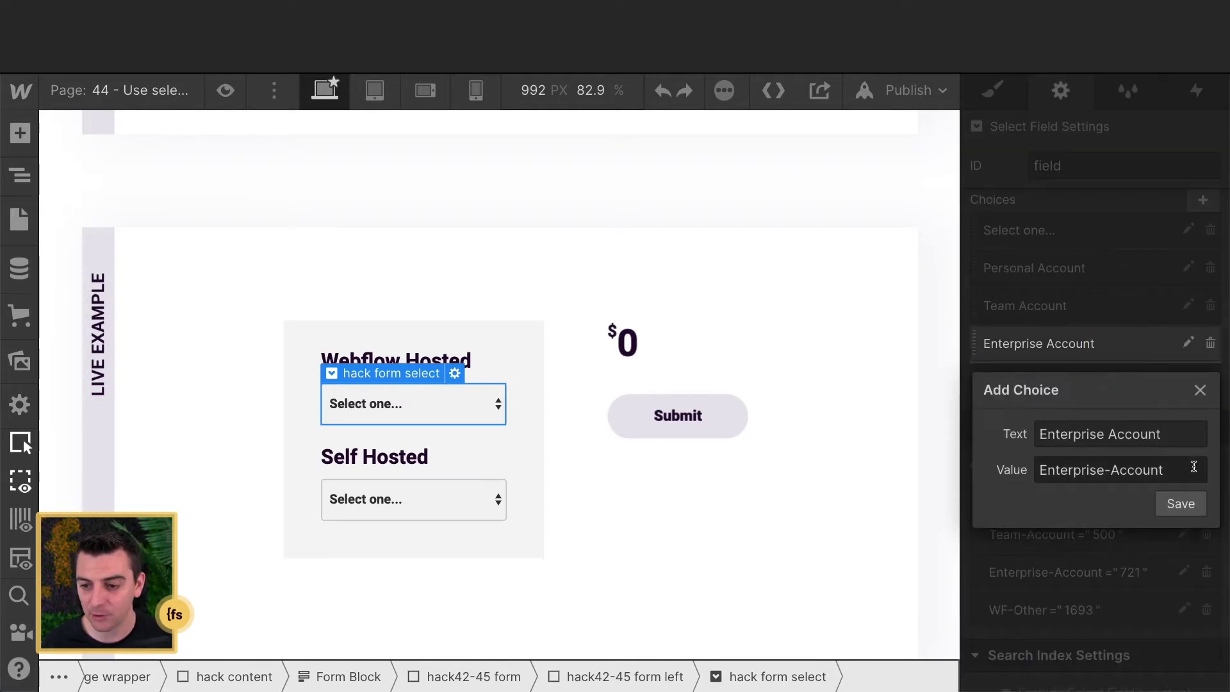
left_click(1180, 503)
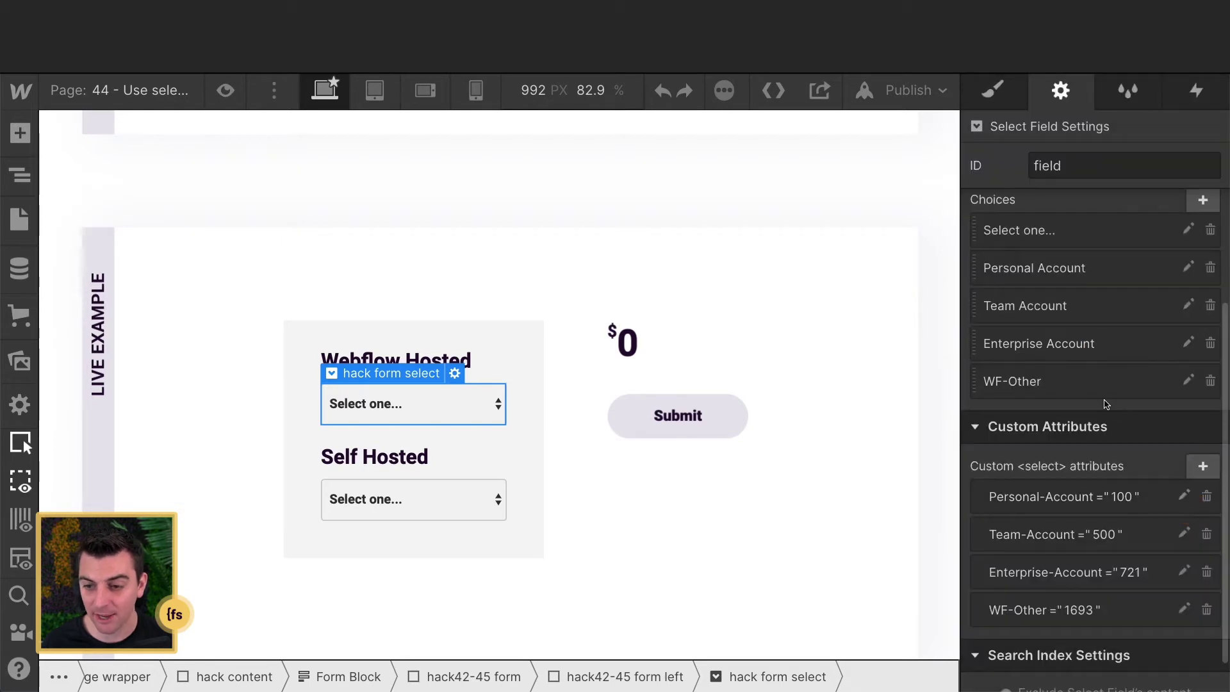
left_click(1092, 382)
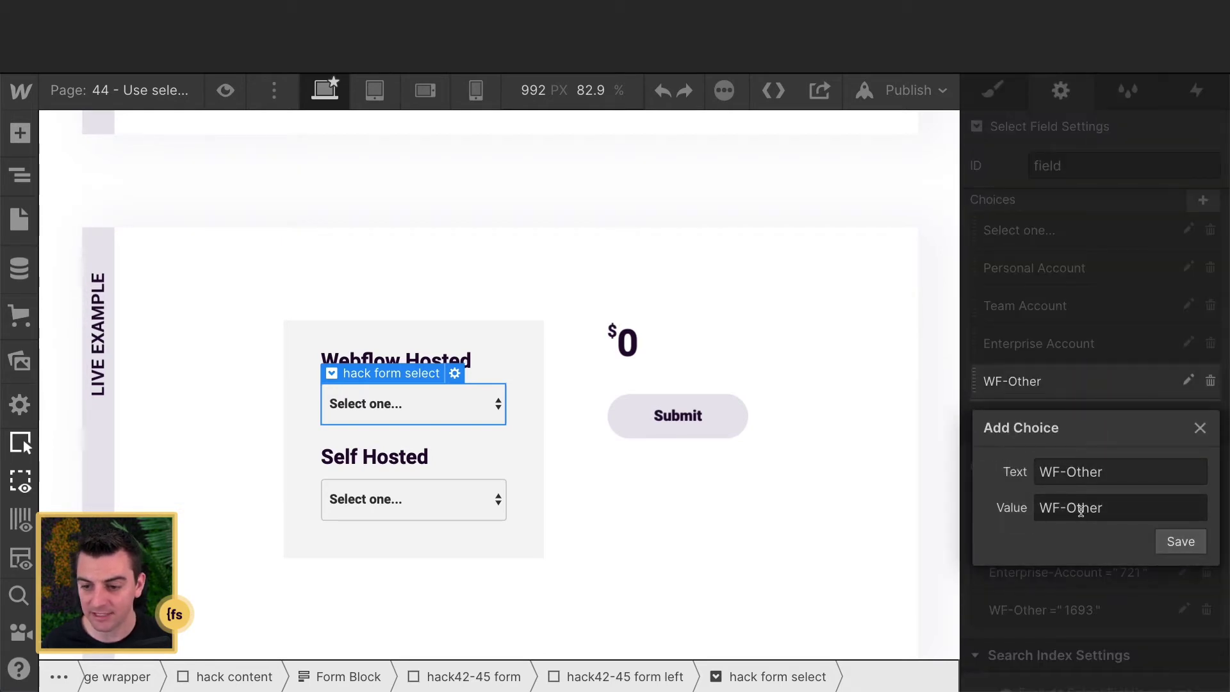
left_click(1180, 541)
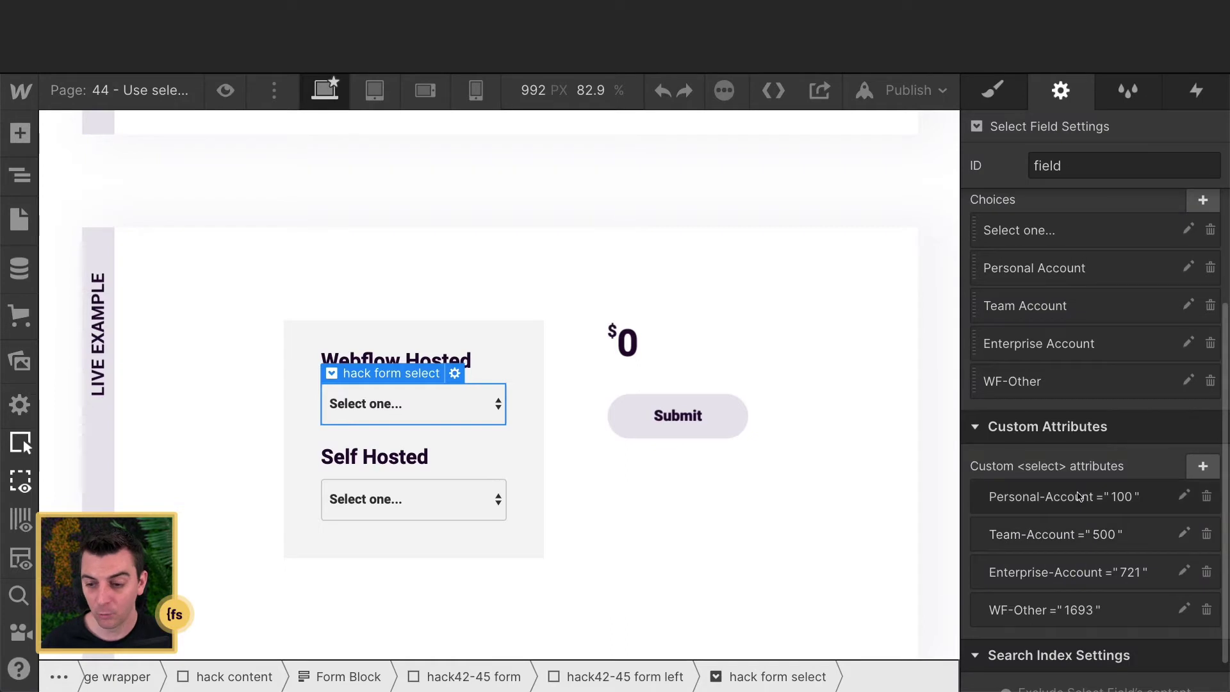
Review and save the Personal-Account custom attribute with price 100.
scroll(1079, 497, "down", 1)
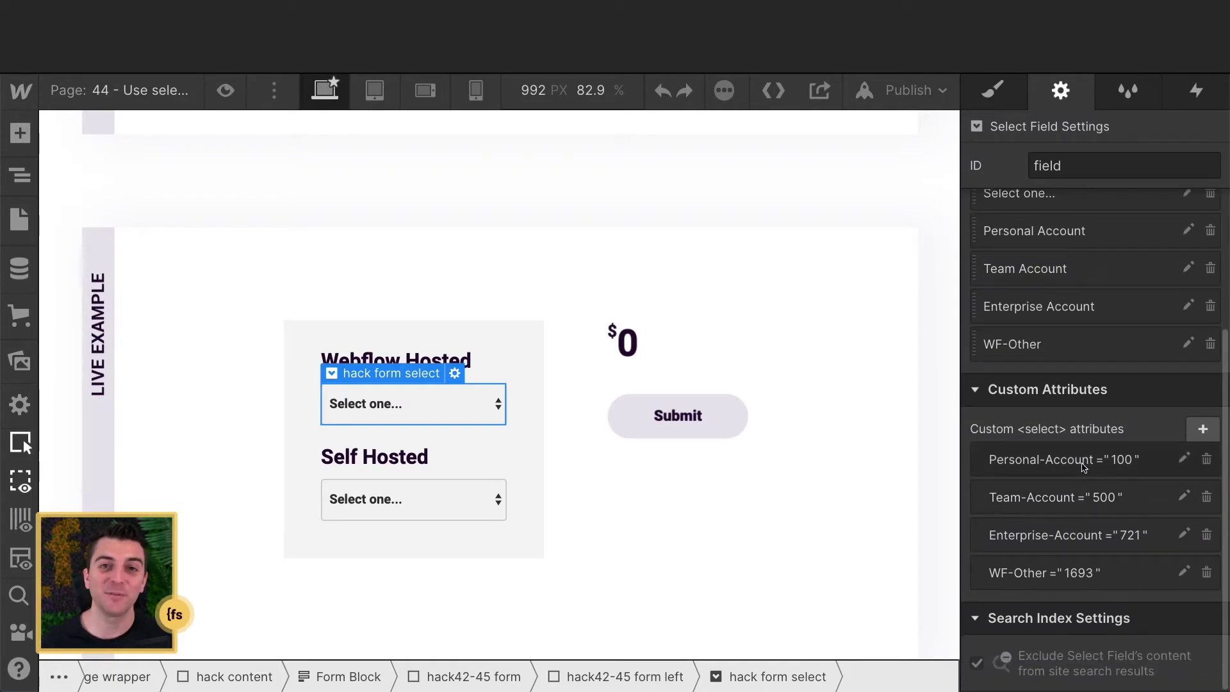
left_click(1083, 467)
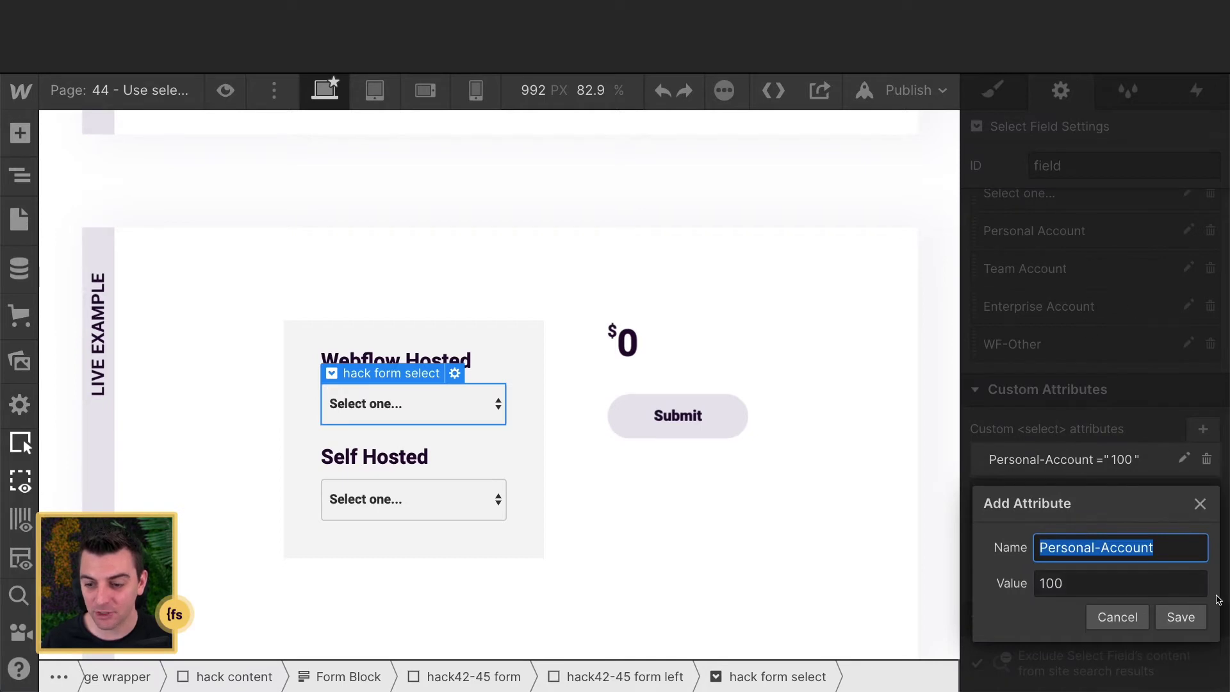
left_click(1166, 556)
left_click_drag(1207, 549, 982, 549)
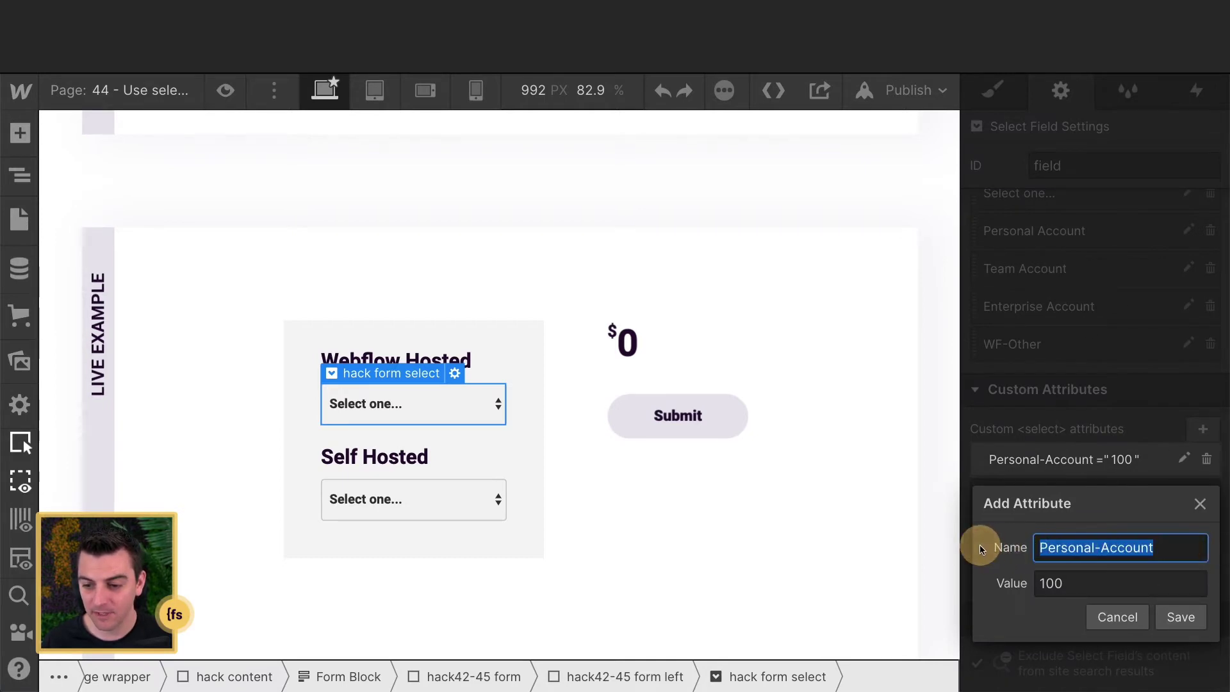
left_click(1145, 584)
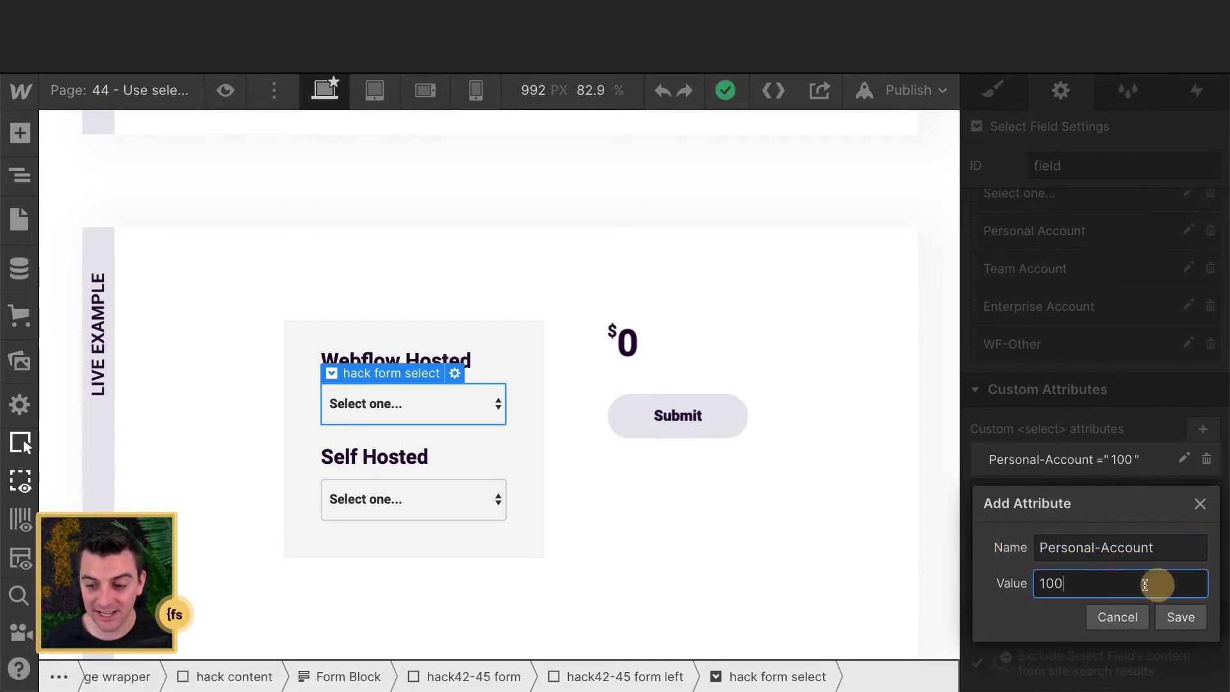
left_click_drag(1145, 584, 937, 556)
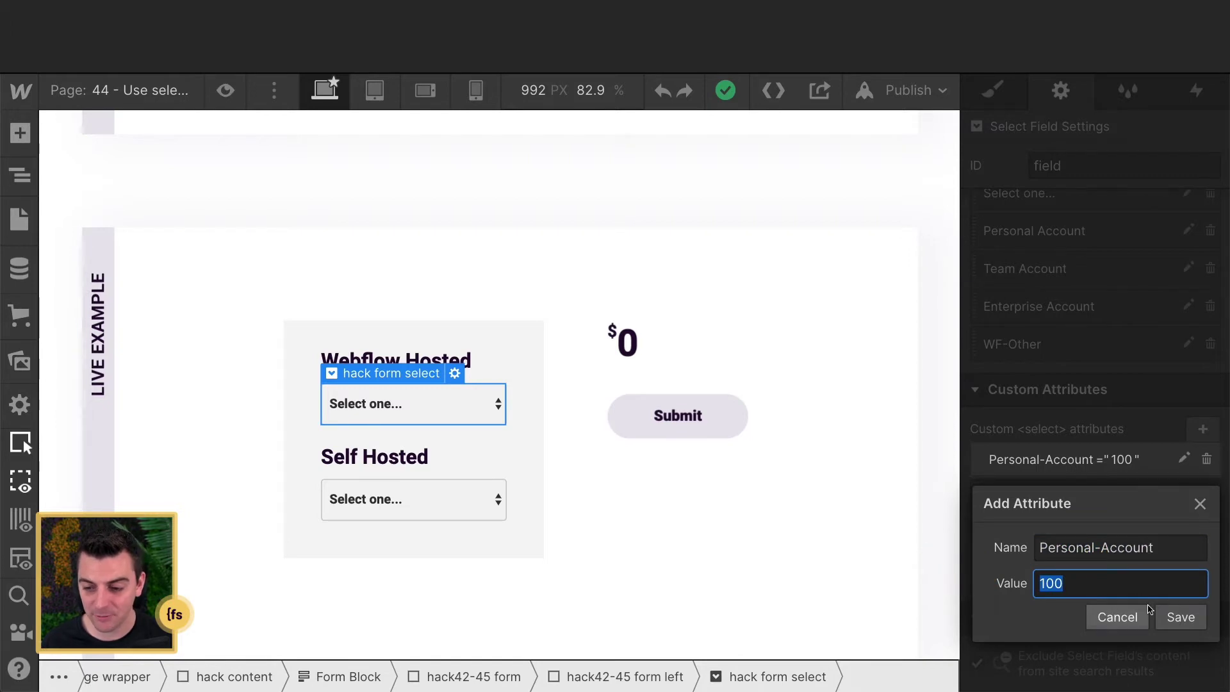
left_click(1180, 617)
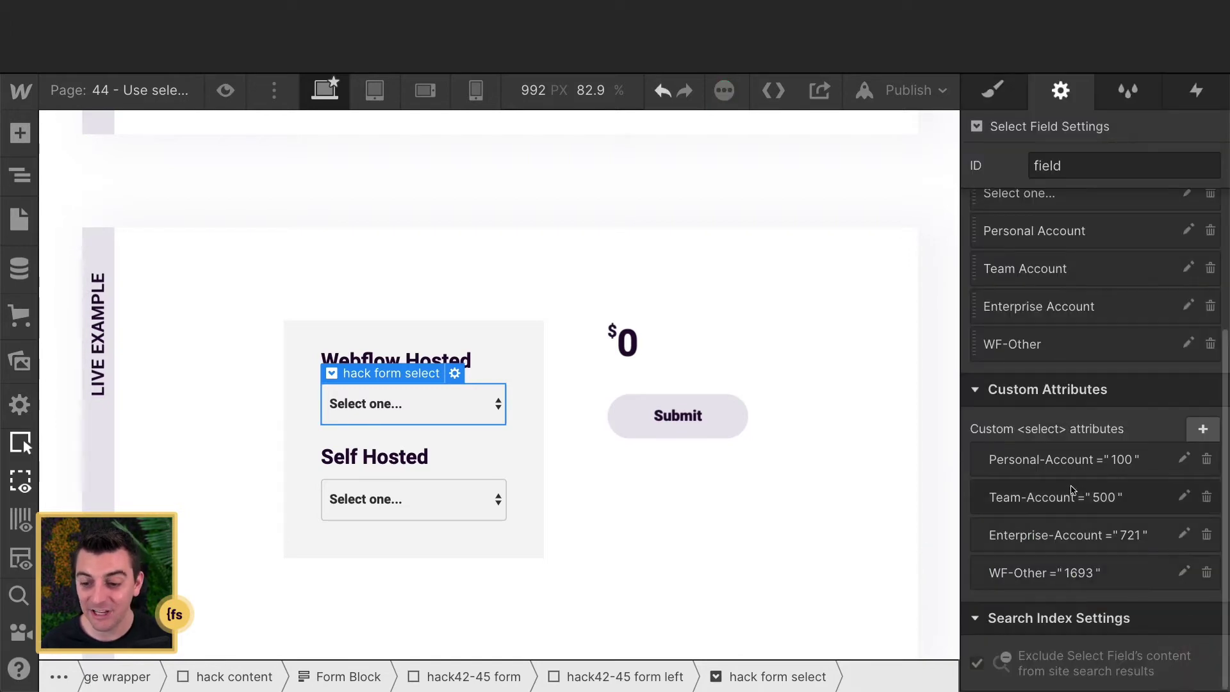
Review and save the Team-Account attribute (500) and the Enterprise-Account attribute.
left_click(1072, 489)
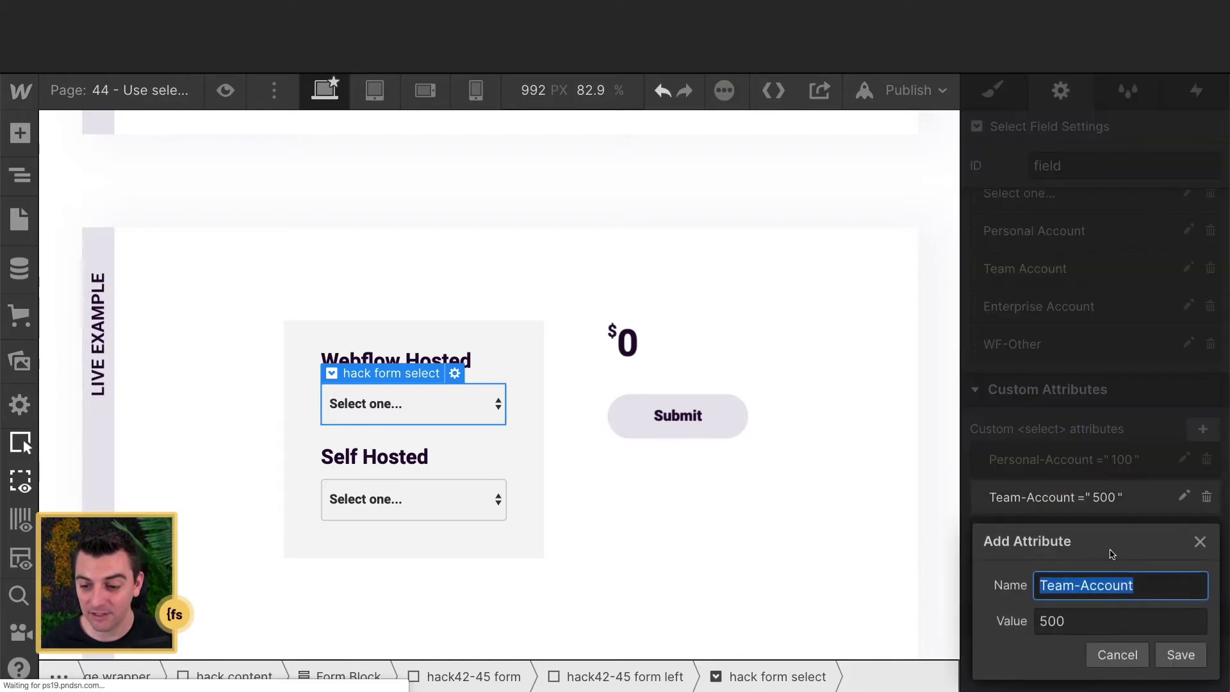
left_click_drag(1079, 613, 1007, 616)
left_click(1181, 654)
left_click(1084, 531)
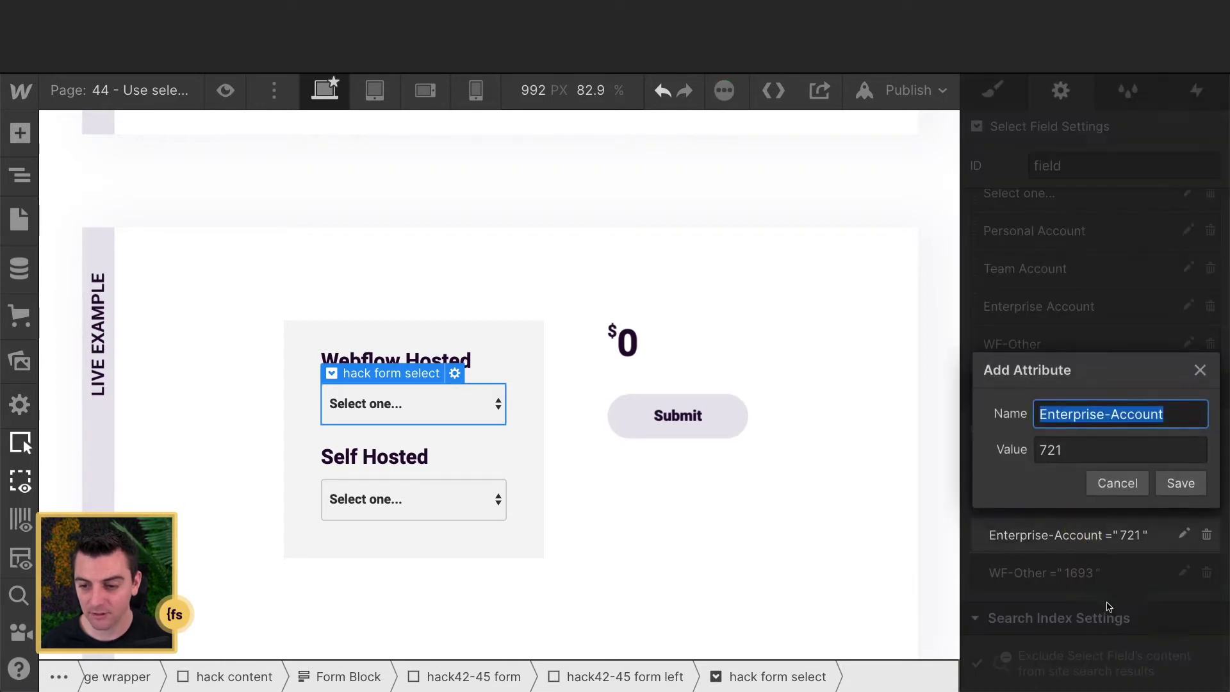
left_click(1179, 486)
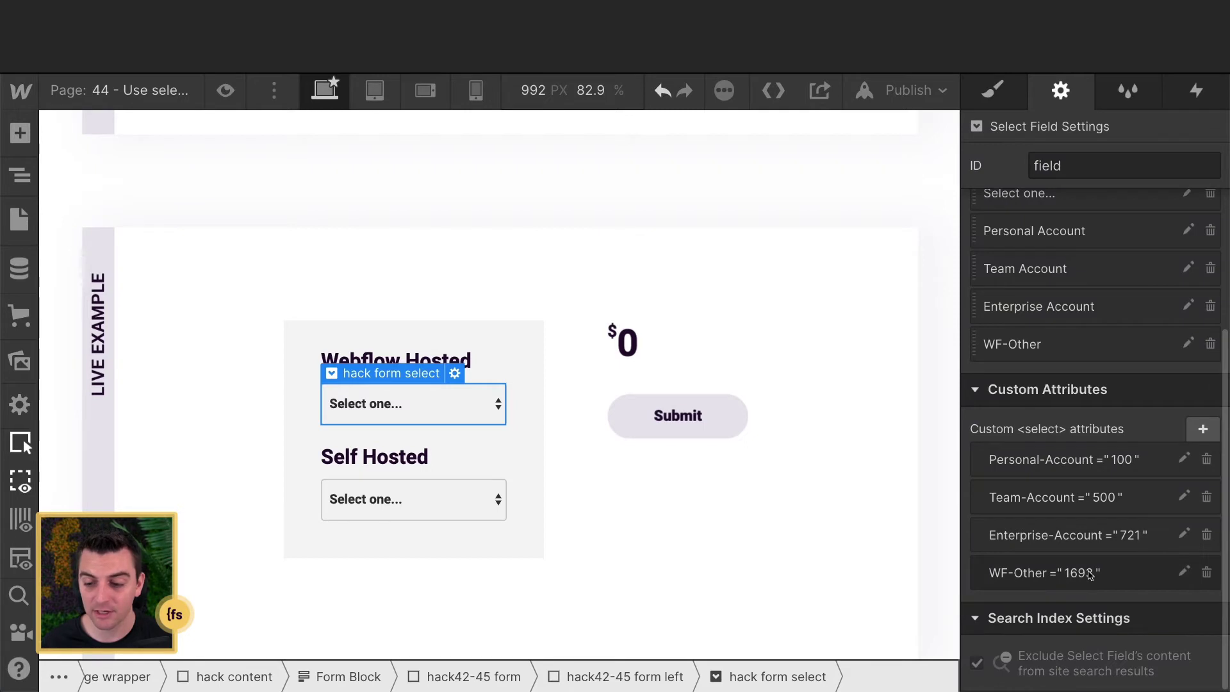
left_click(406, 505)
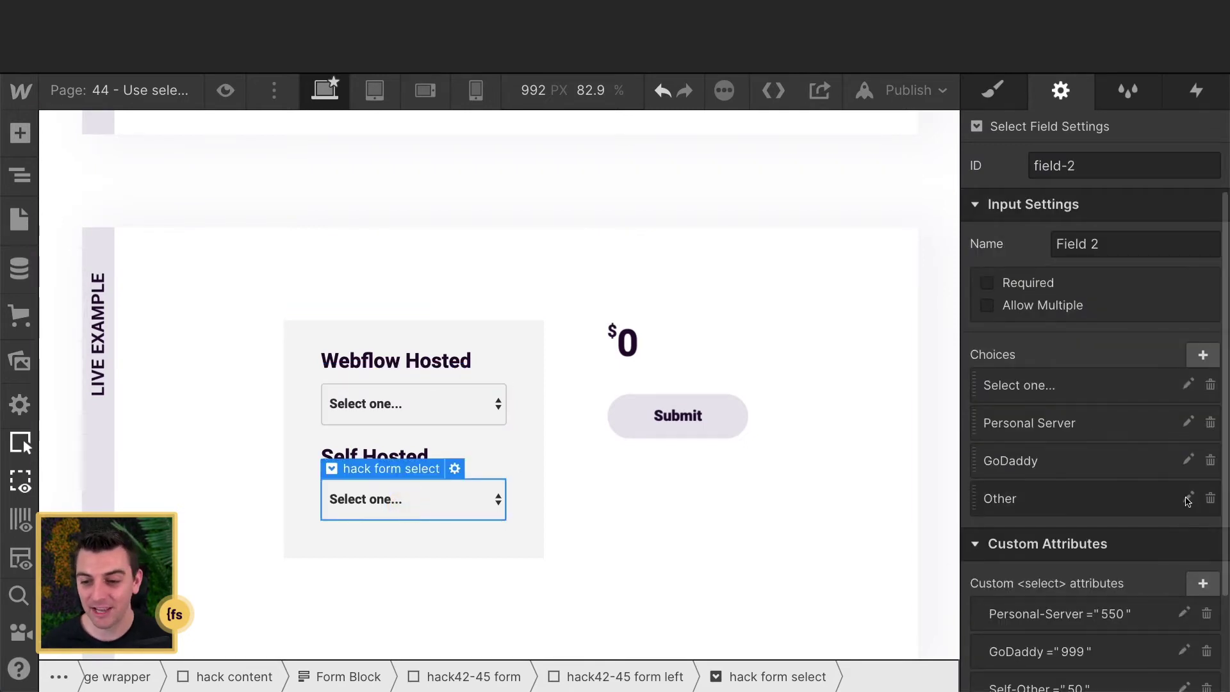
left_click(1090, 457)
double_click(1120, 587)
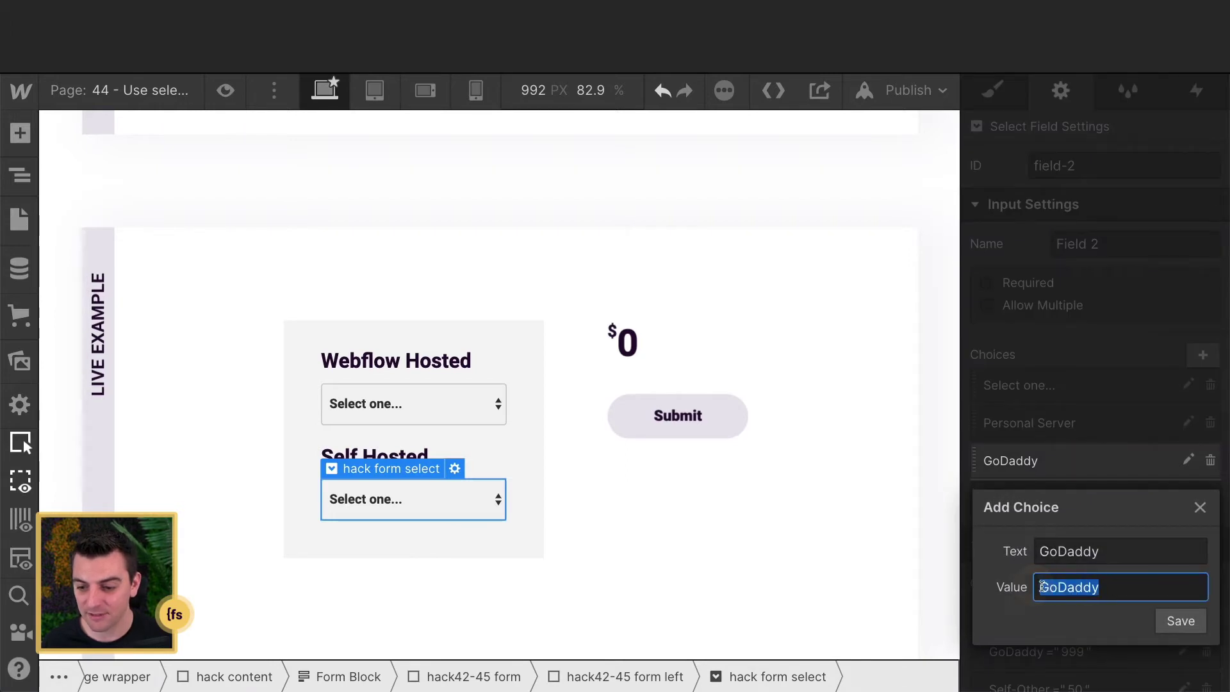
left_click(1180, 621)
left_click(1053, 653)
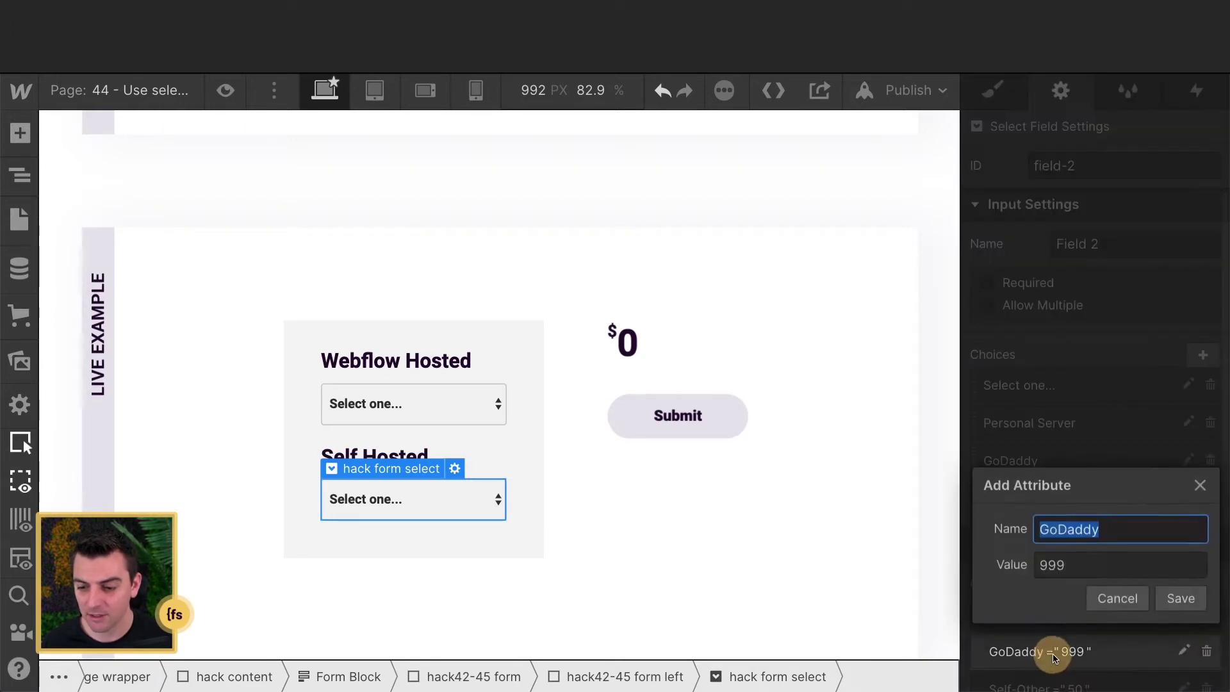
left_click(1120, 565)
left_click(994, 557)
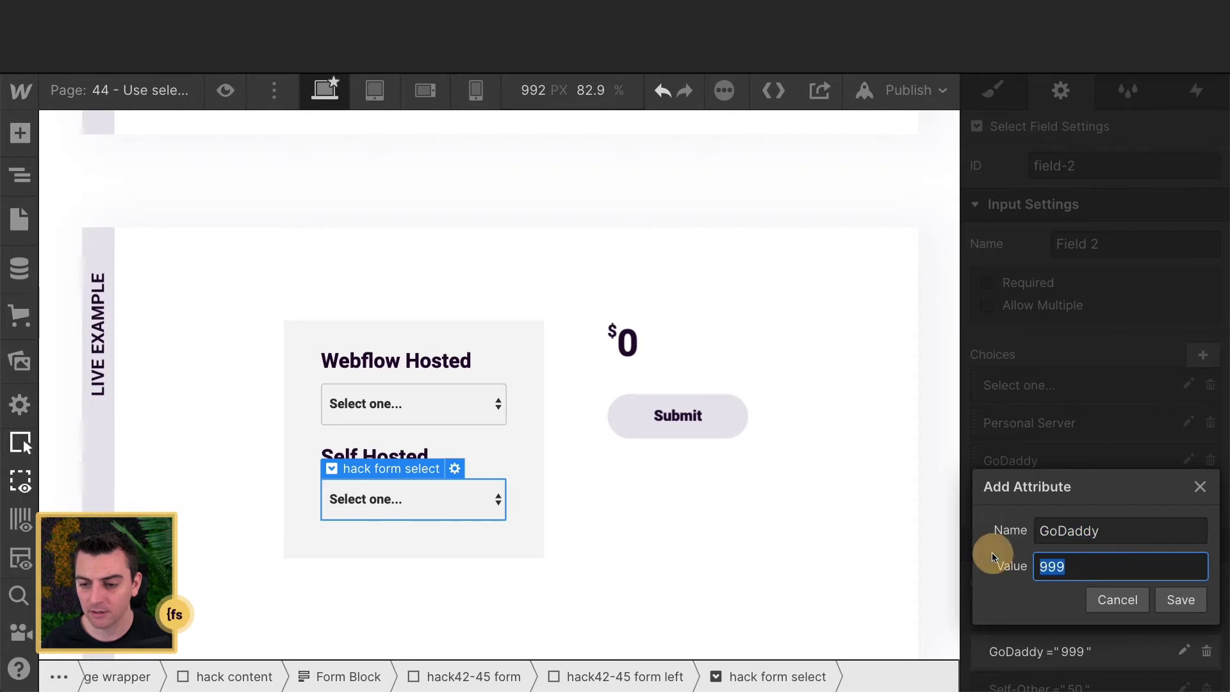
double_click(1161, 530)
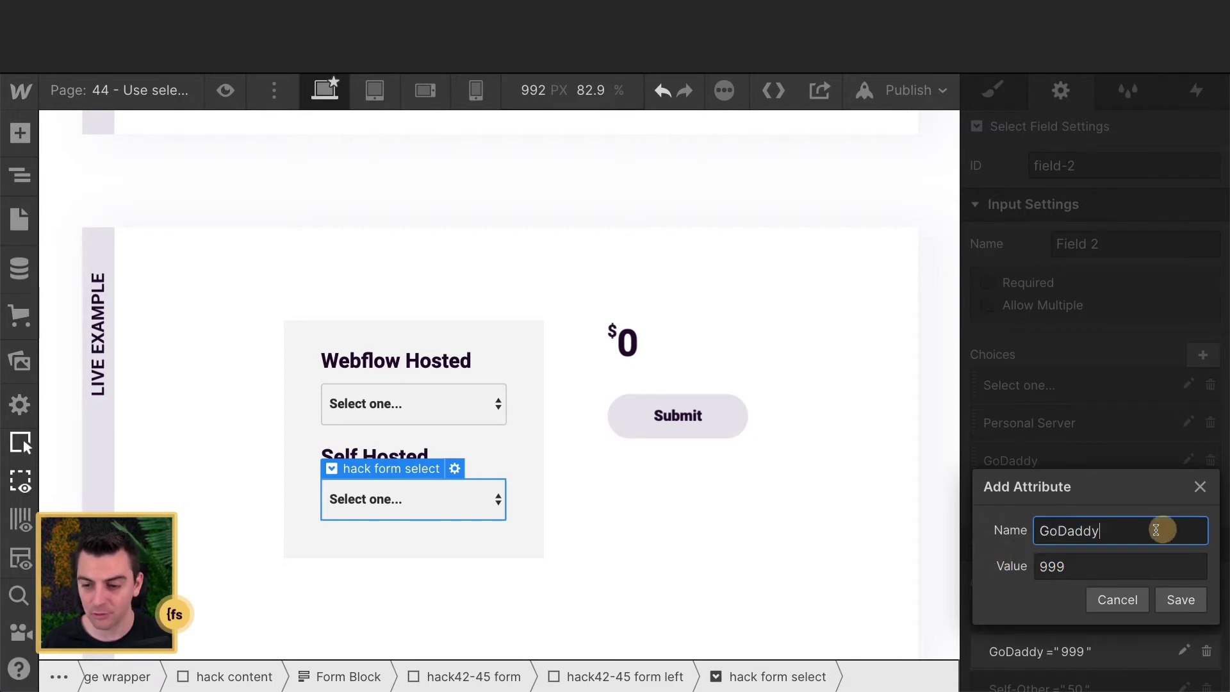
left_click(1180, 600)
scroll(1068, 558, "down", 1)
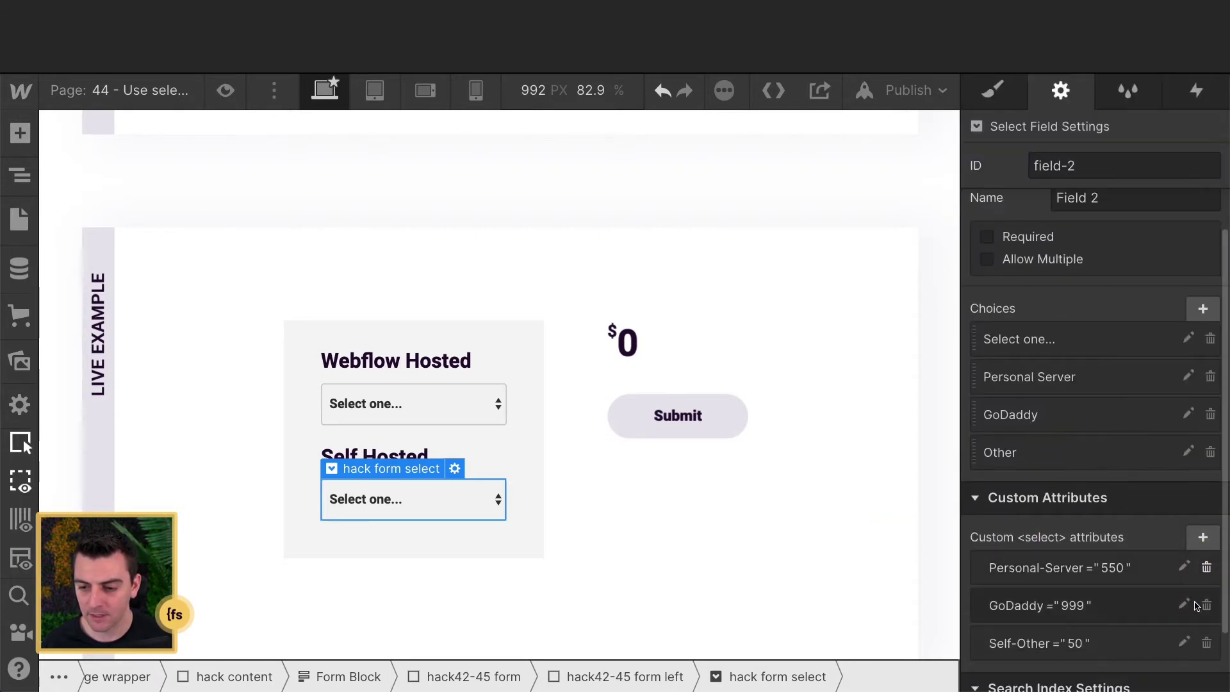
left_click(1068, 557)
left_click(1180, 514)
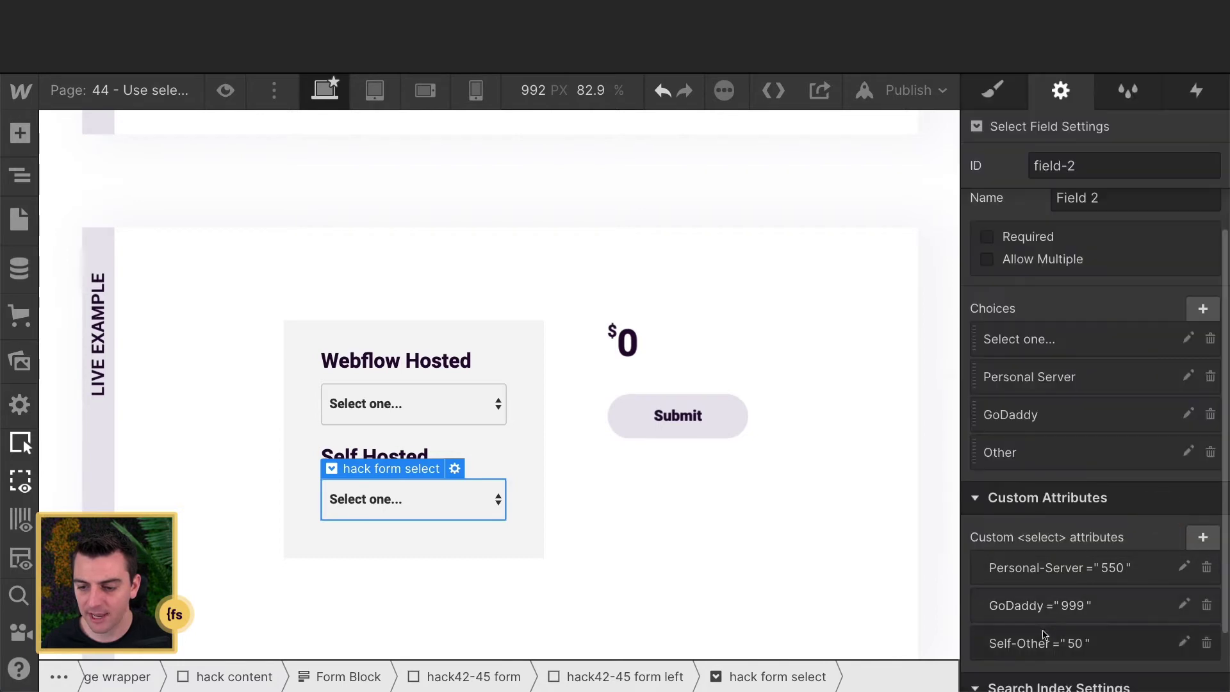
left_click(1023, 644)
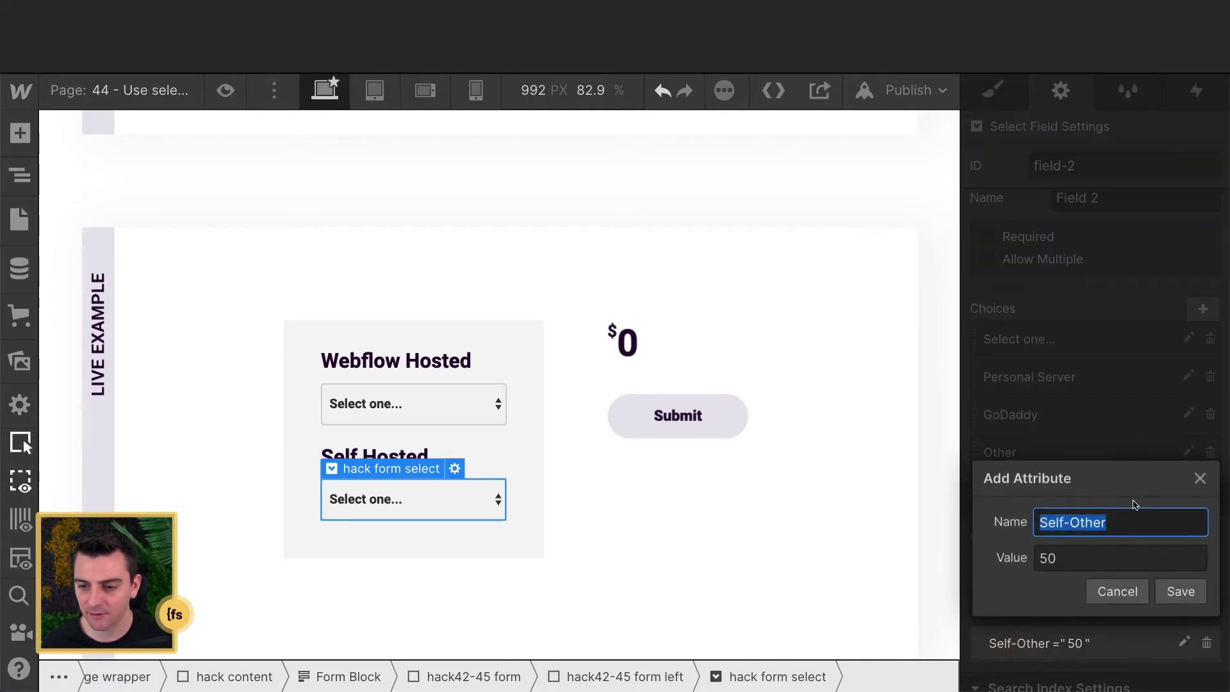
left_click(1181, 591)
left_click(1084, 452)
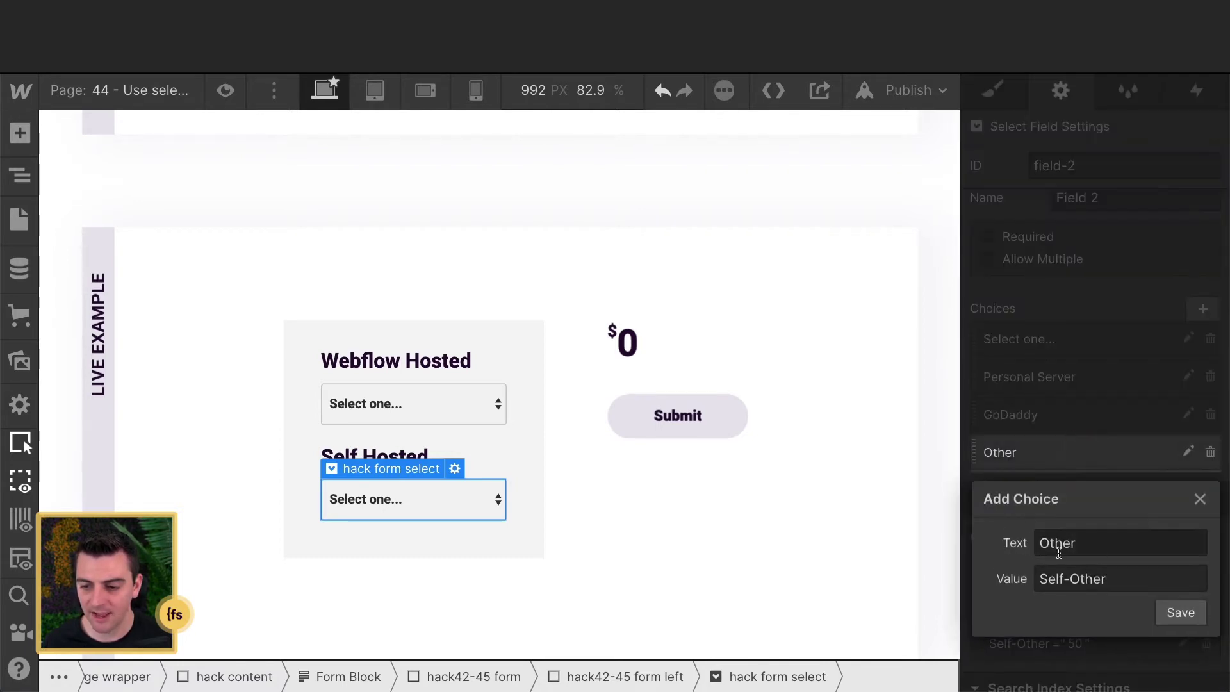
left_click(1202, 616)
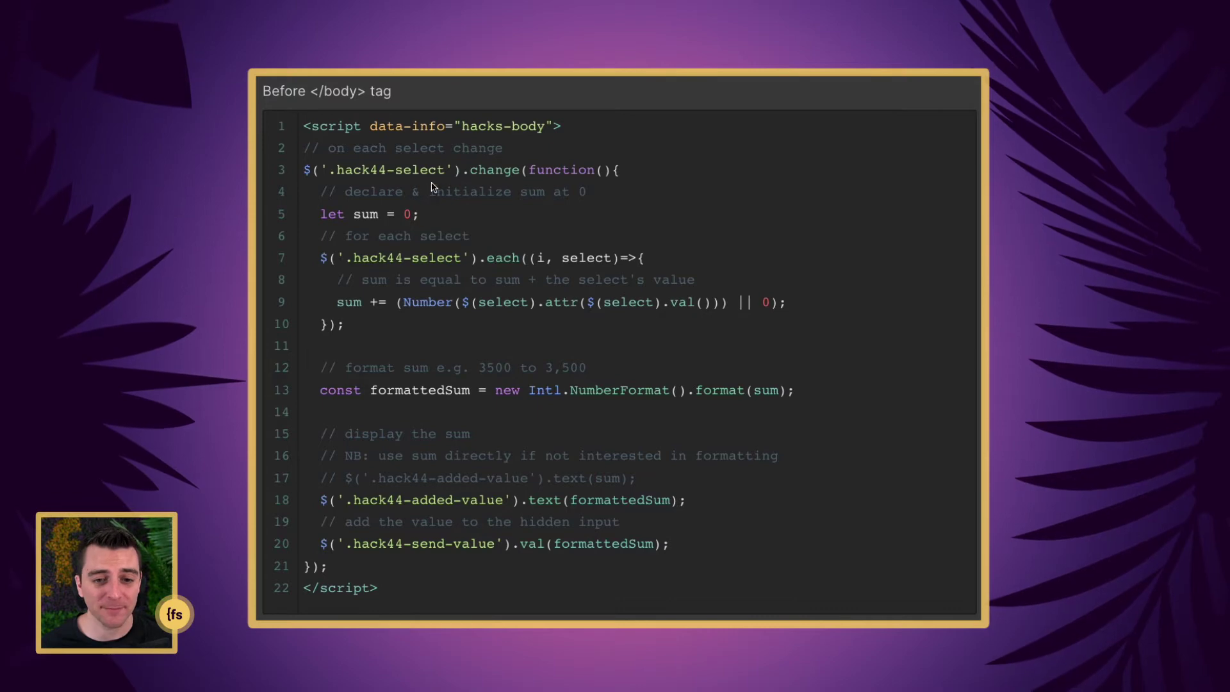
Highlight the .hack44-select change handler on line 3 and the let sum = 0 declaration.
left_click_drag(328, 170, 446, 172)
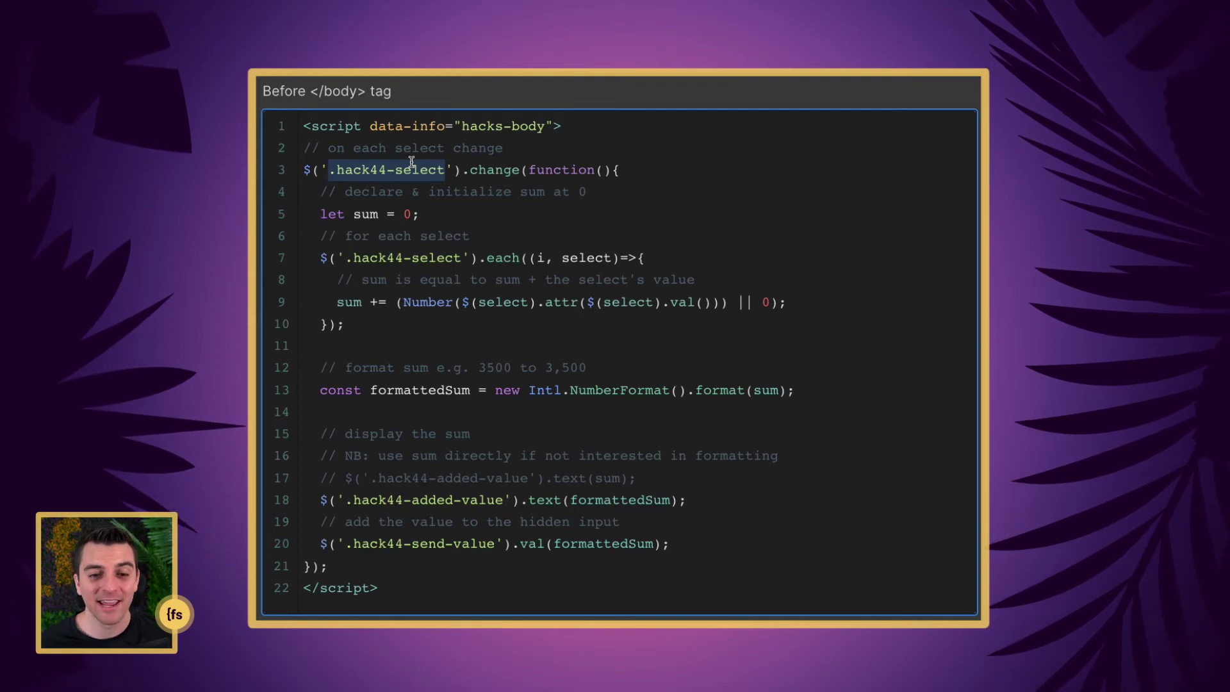
left_click_drag(462, 172, 626, 171)
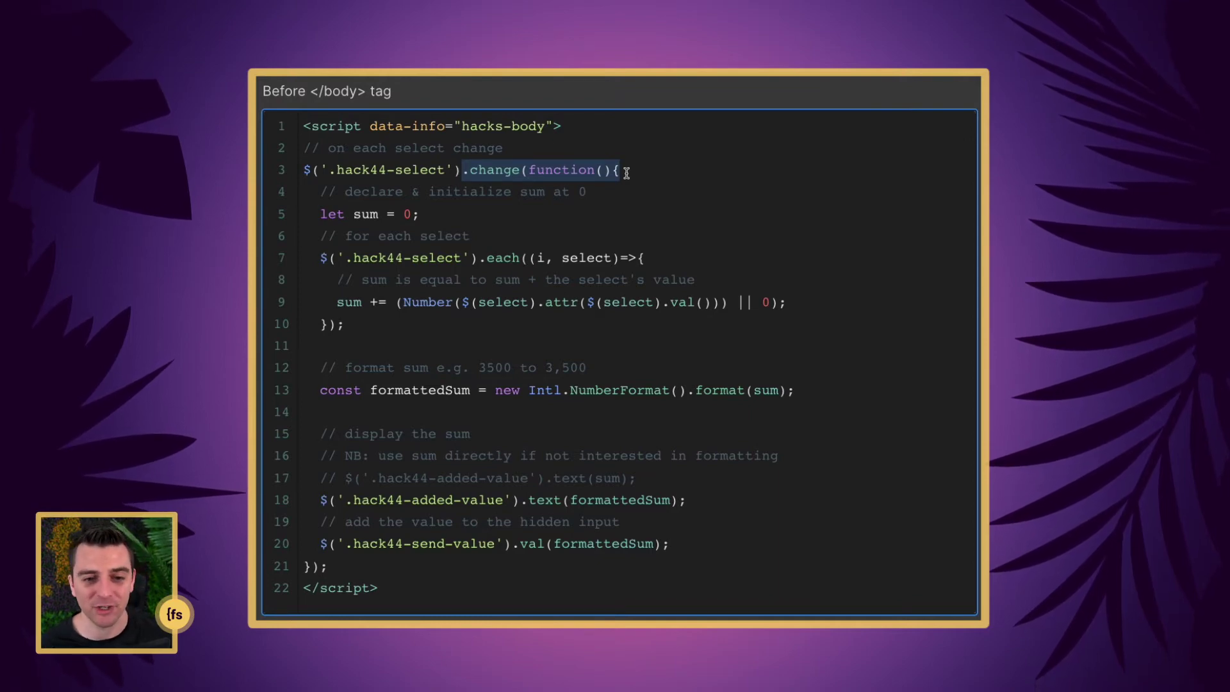
left_click(627, 173)
double_click(406, 214)
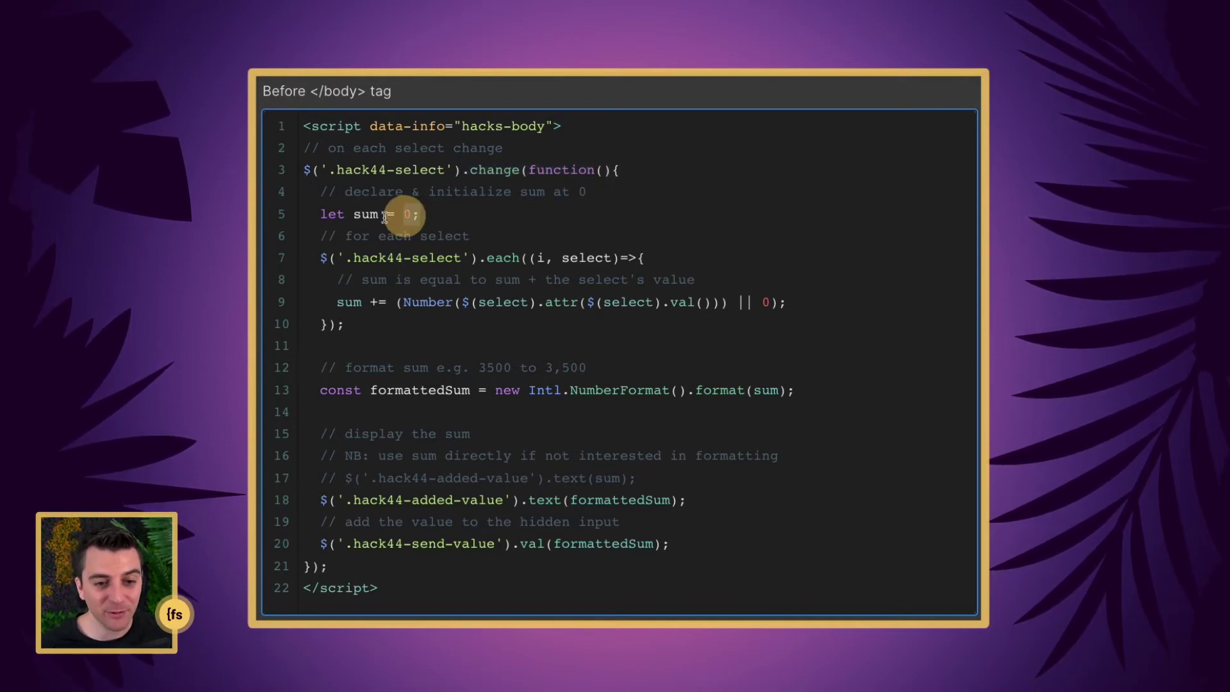
left_click_drag(385, 218, 321, 216)
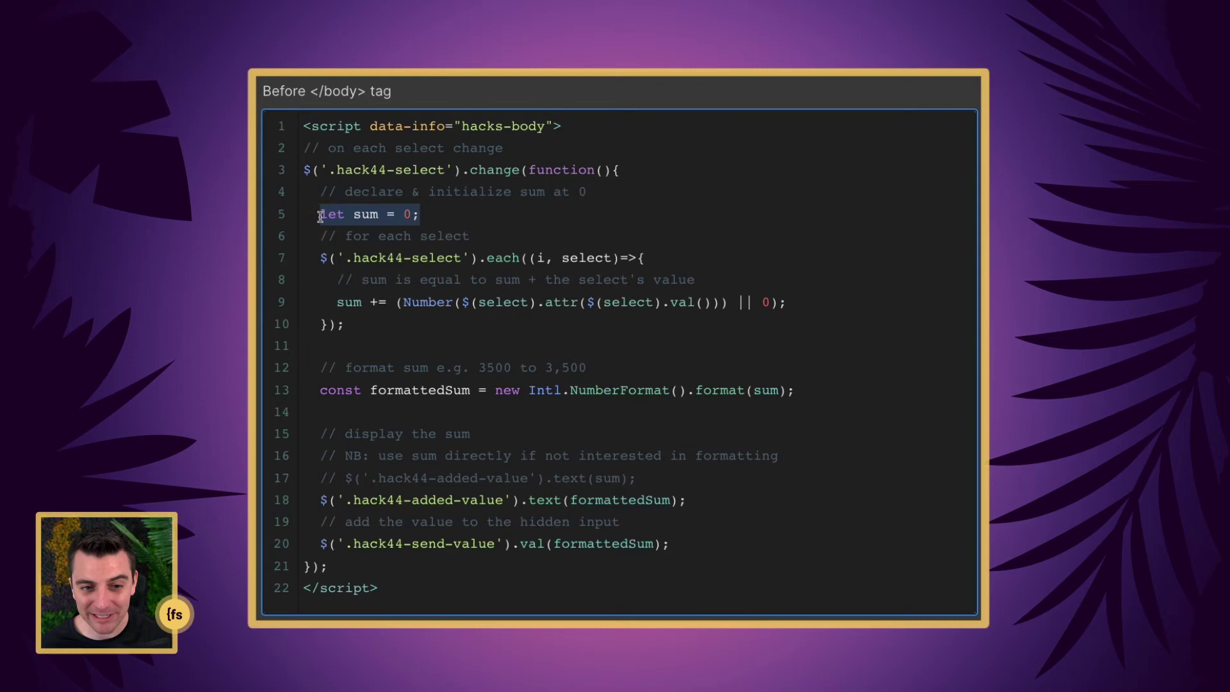
left_click(367, 232)
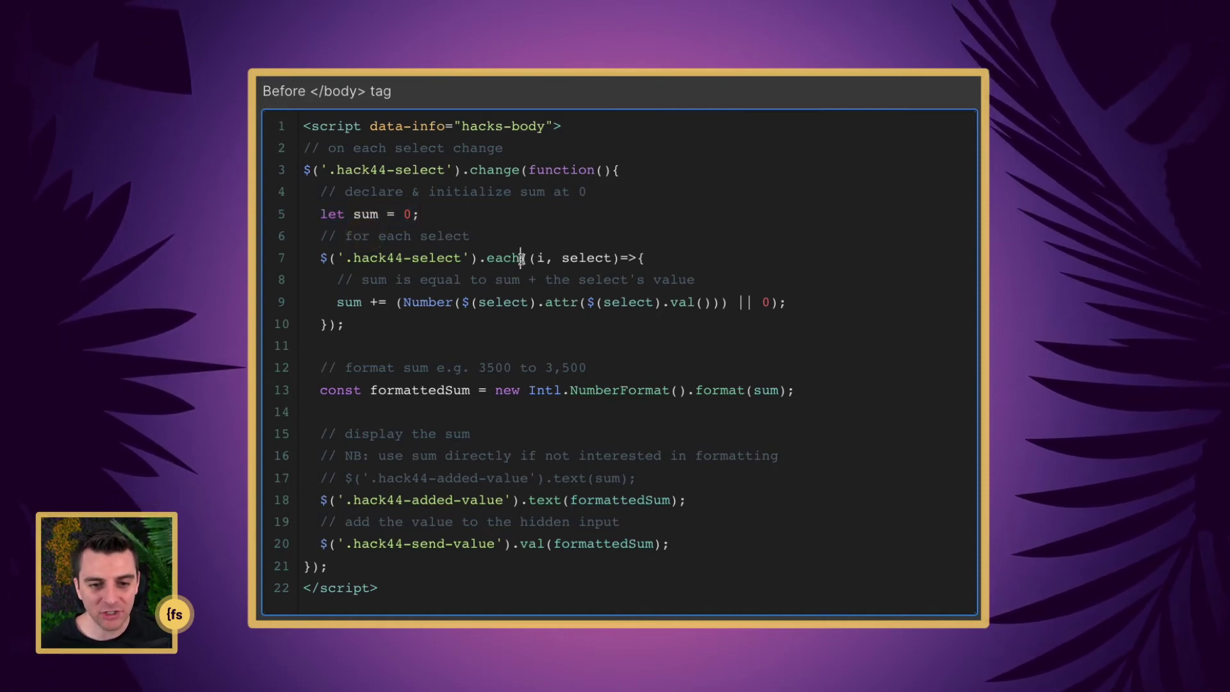
Highlight the selector looped over on line 7 and the sum-adding expression on line 9.
left_click_drag(520, 258, 337, 258)
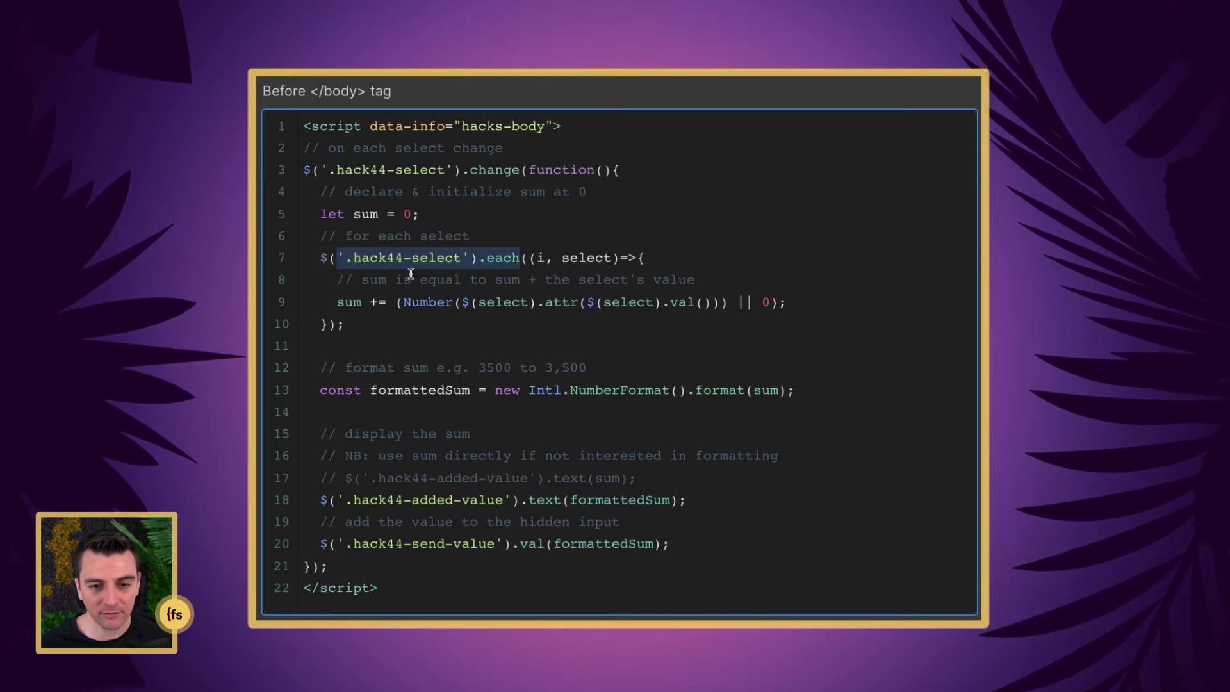
left_click(452, 274)
left_click_drag(336, 302, 359, 302)
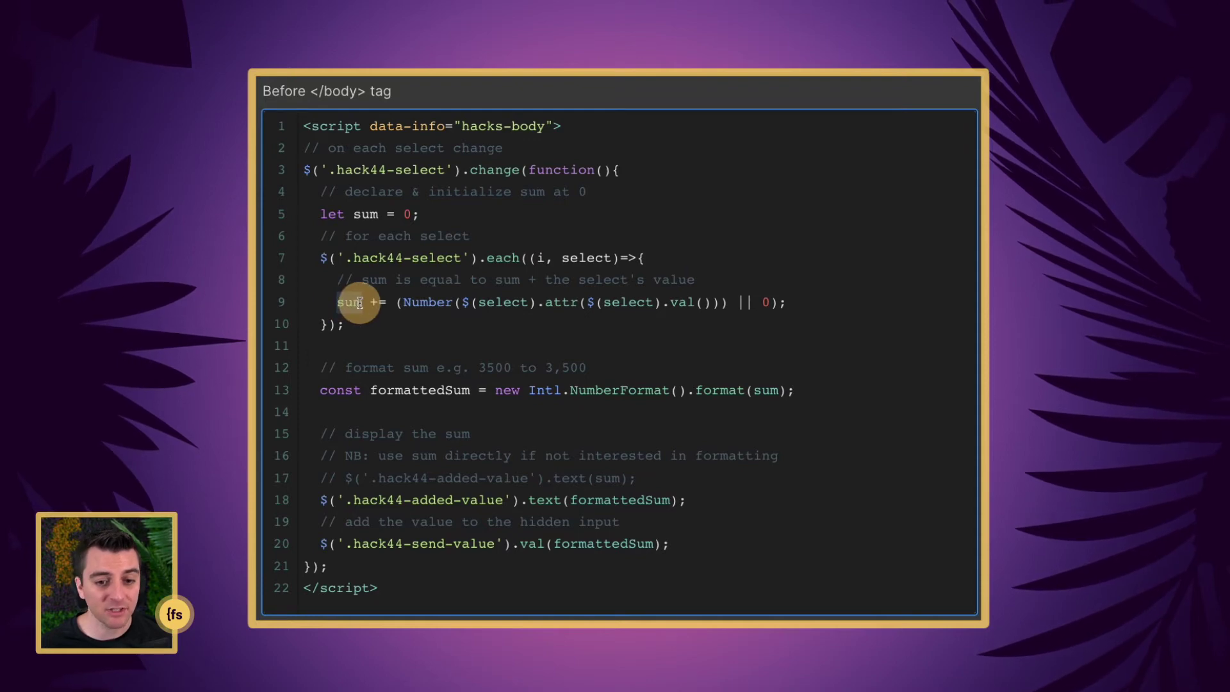
left_click_drag(359, 303, 791, 303)
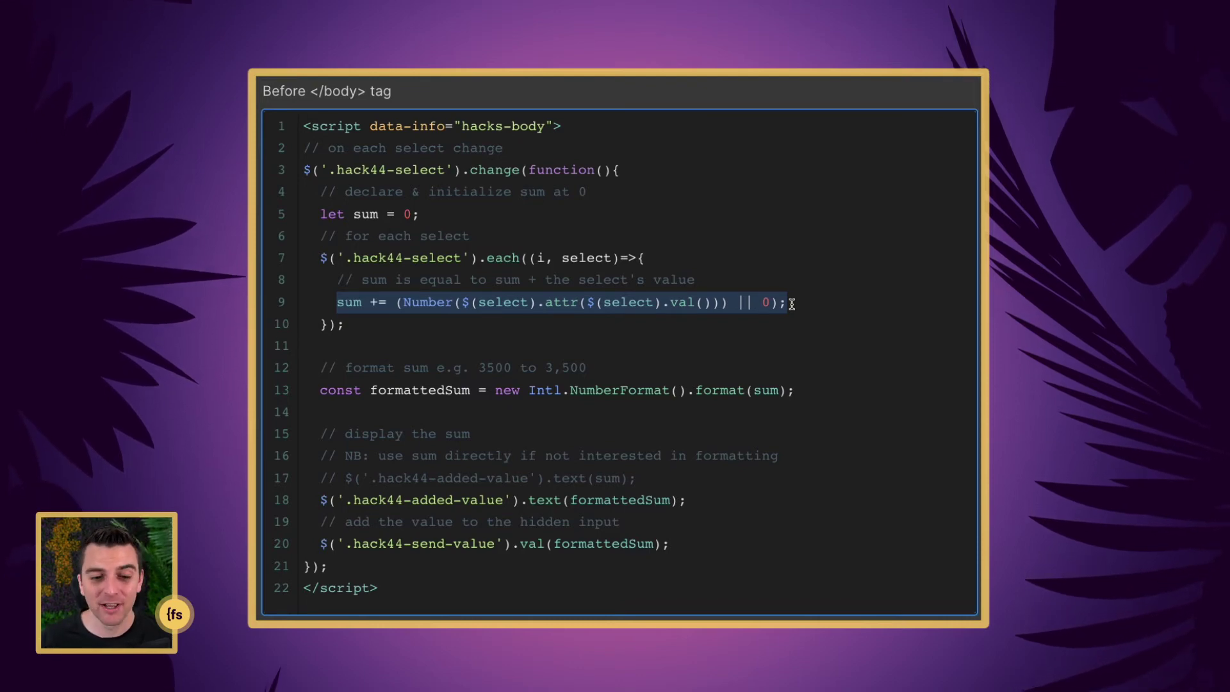
left_click(729, 303)
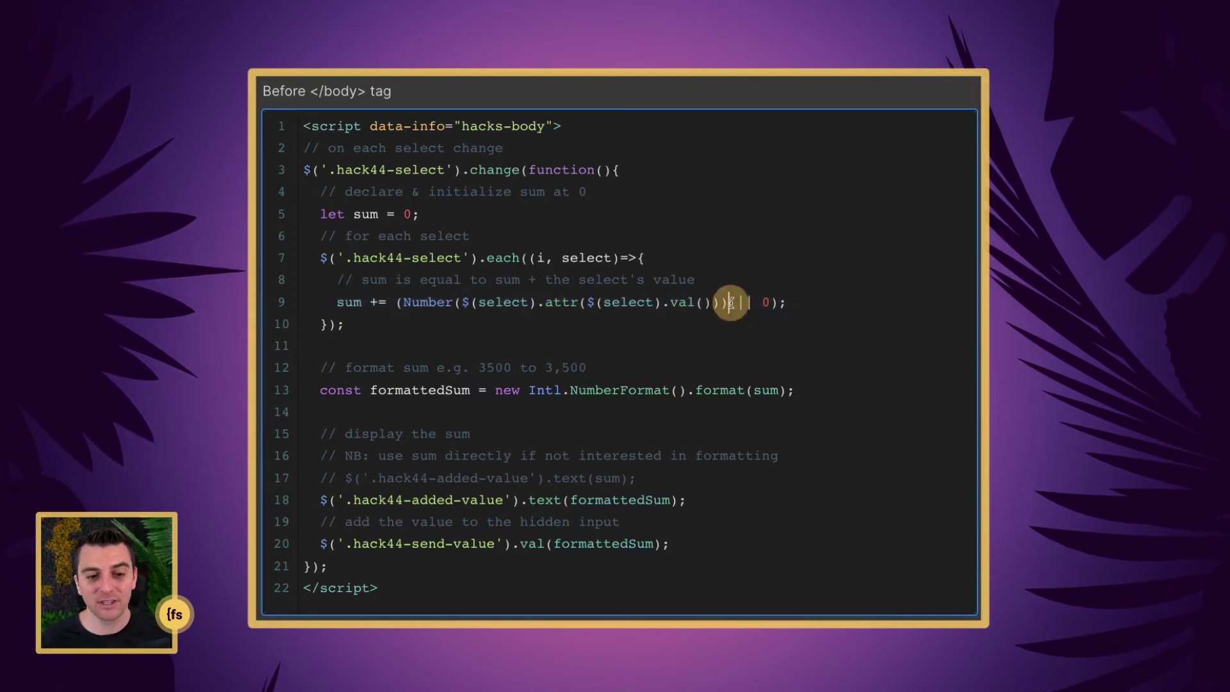
double_click(408, 211)
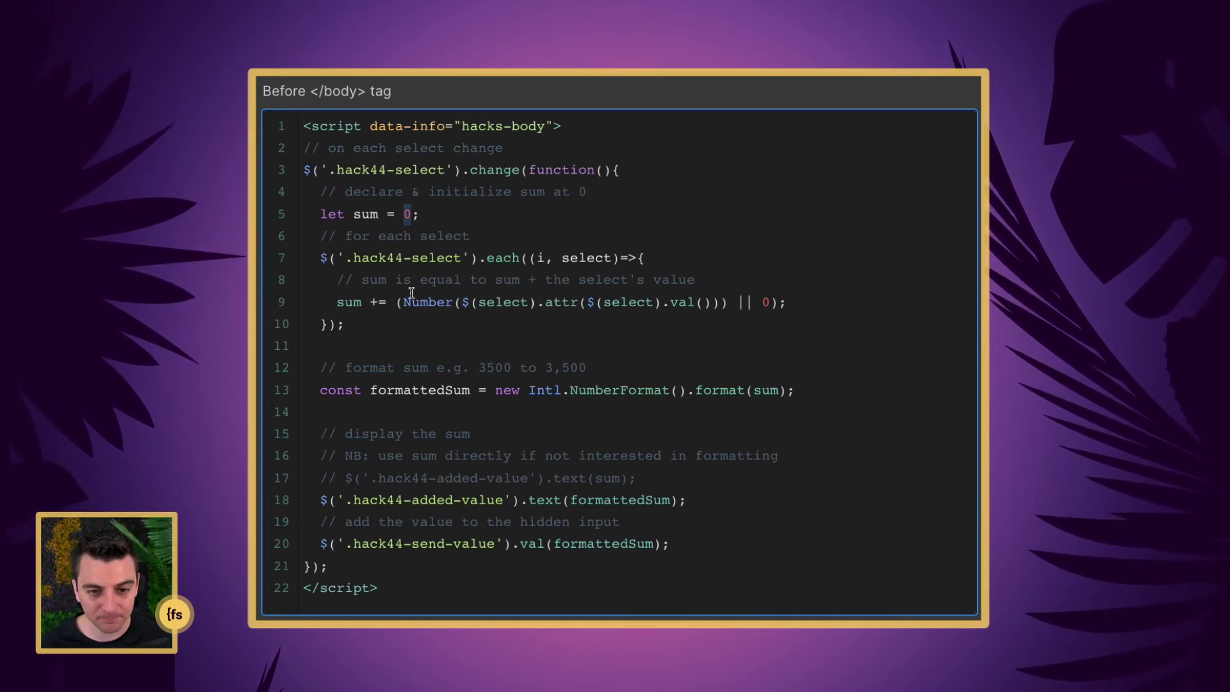
left_click_drag(403, 304, 724, 305)
left_click(771, 305)
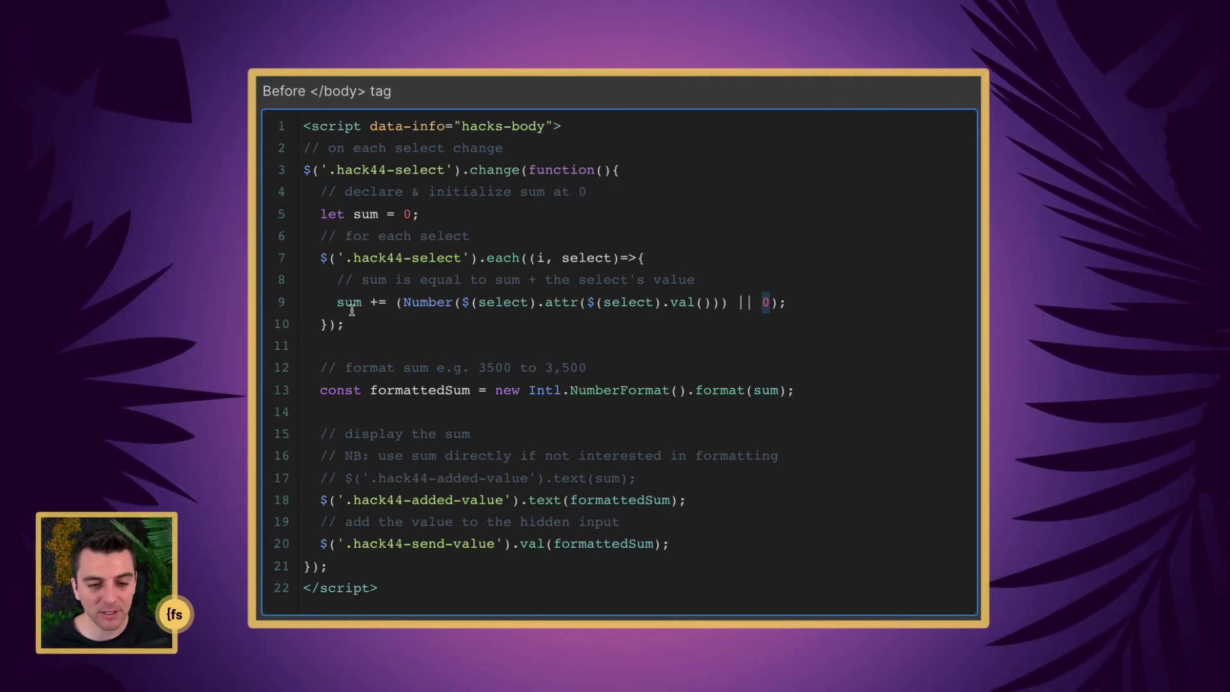
left_click_drag(346, 324, 285, 220)
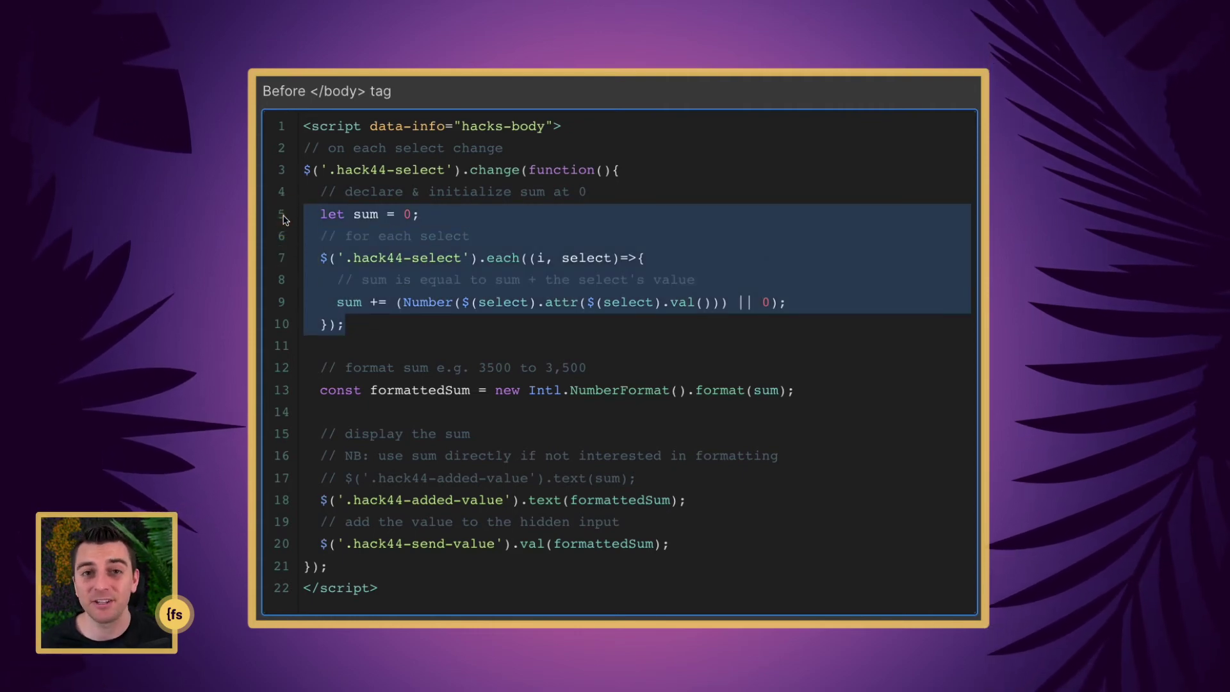
left_click(536, 369)
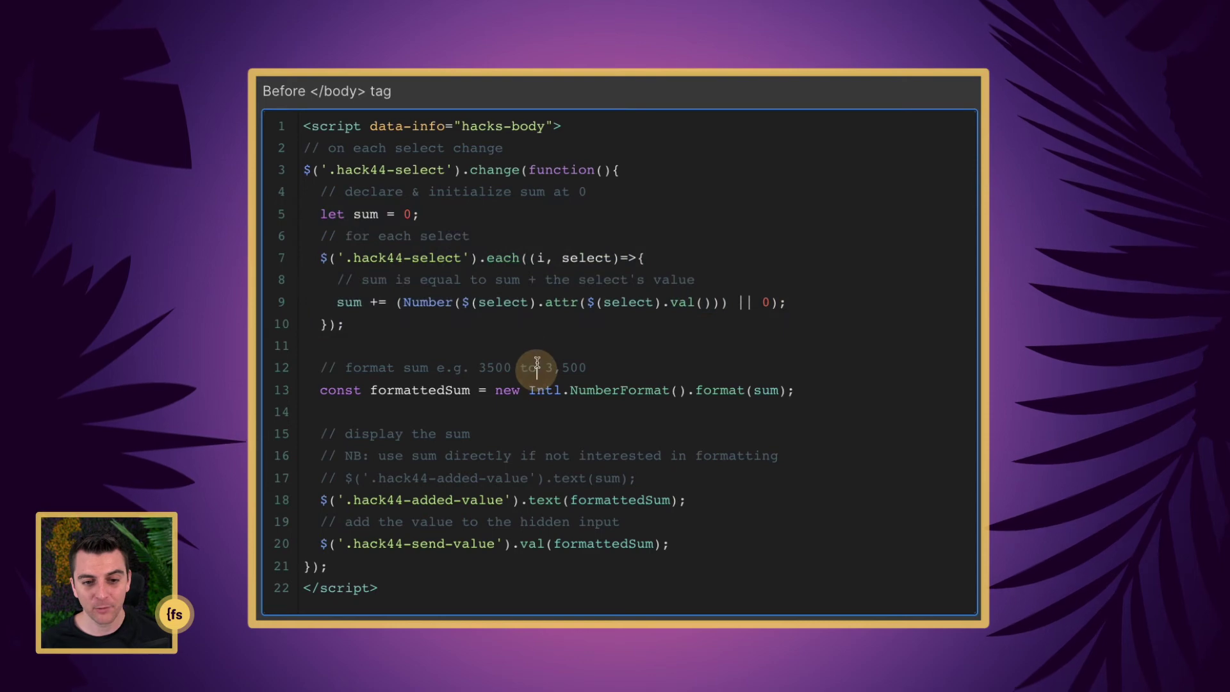
left_click_drag(520, 258, 481, 256)
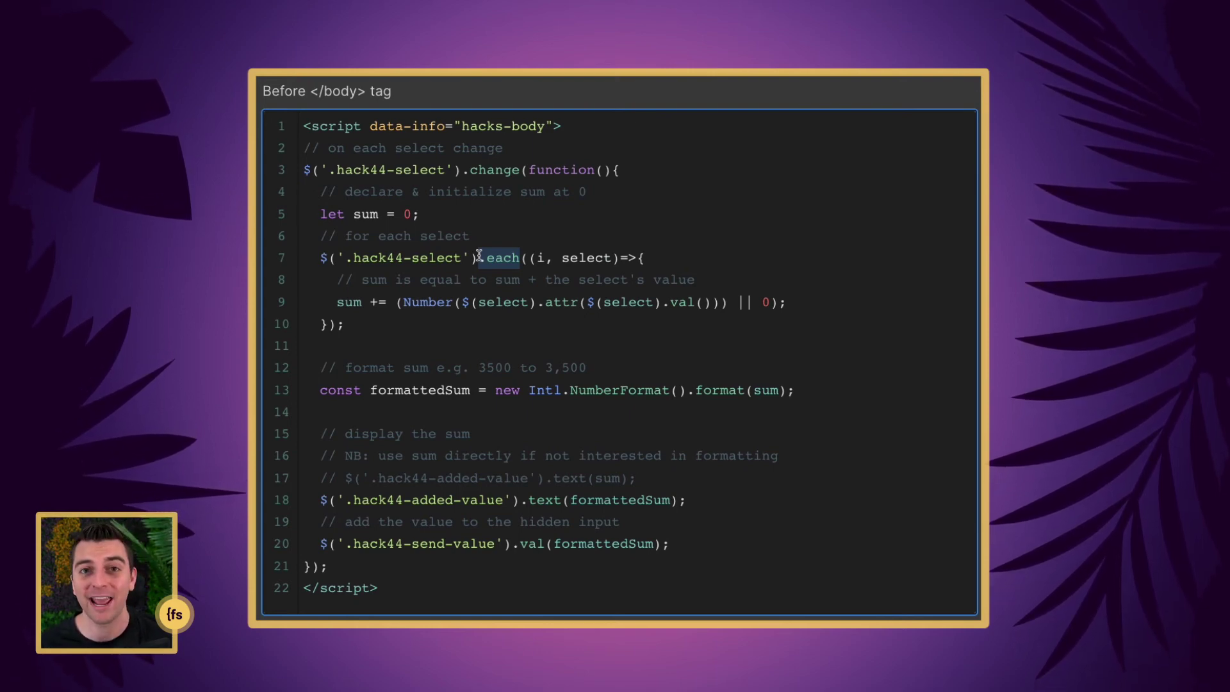
left_click(478, 254)
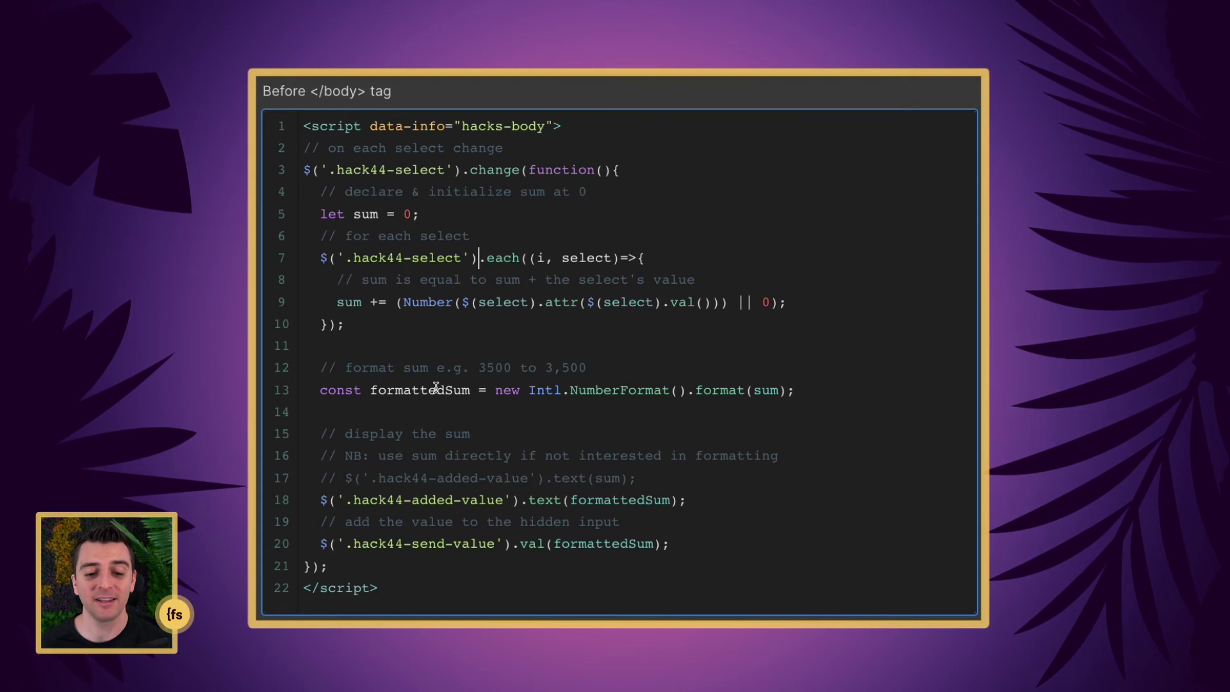
left_click(555, 368)
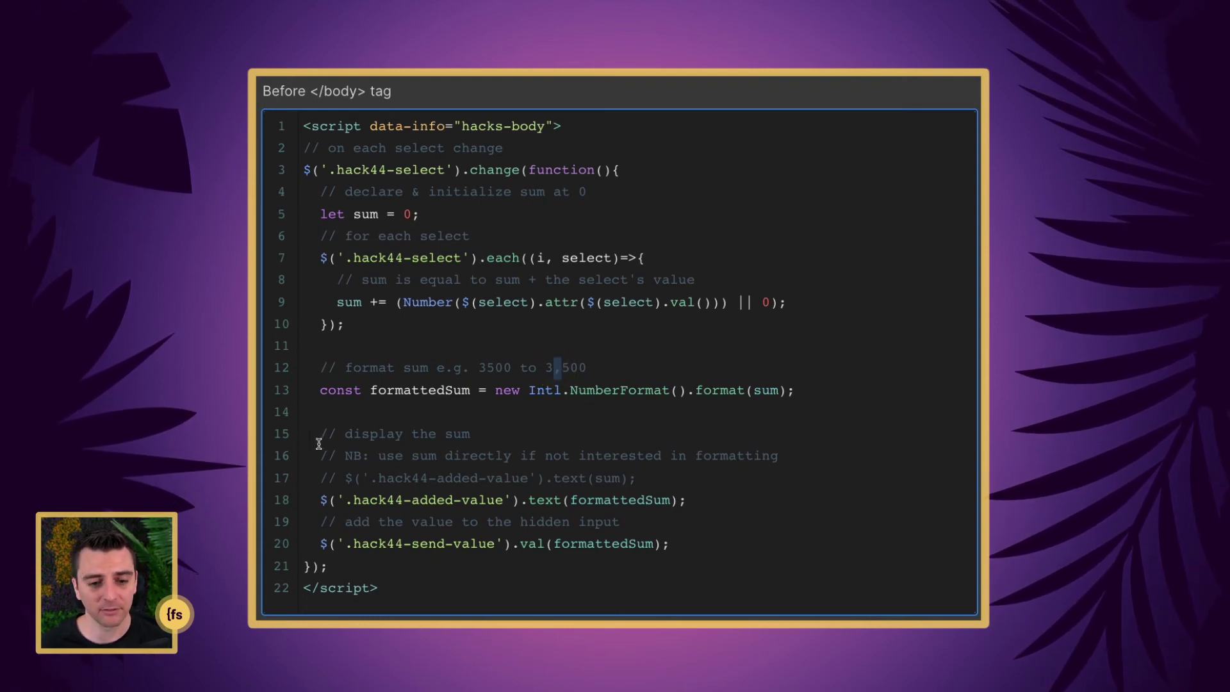
left_click(335, 413)
left_click_drag(371, 390, 753, 388)
left_click(519, 393)
double_click(763, 390)
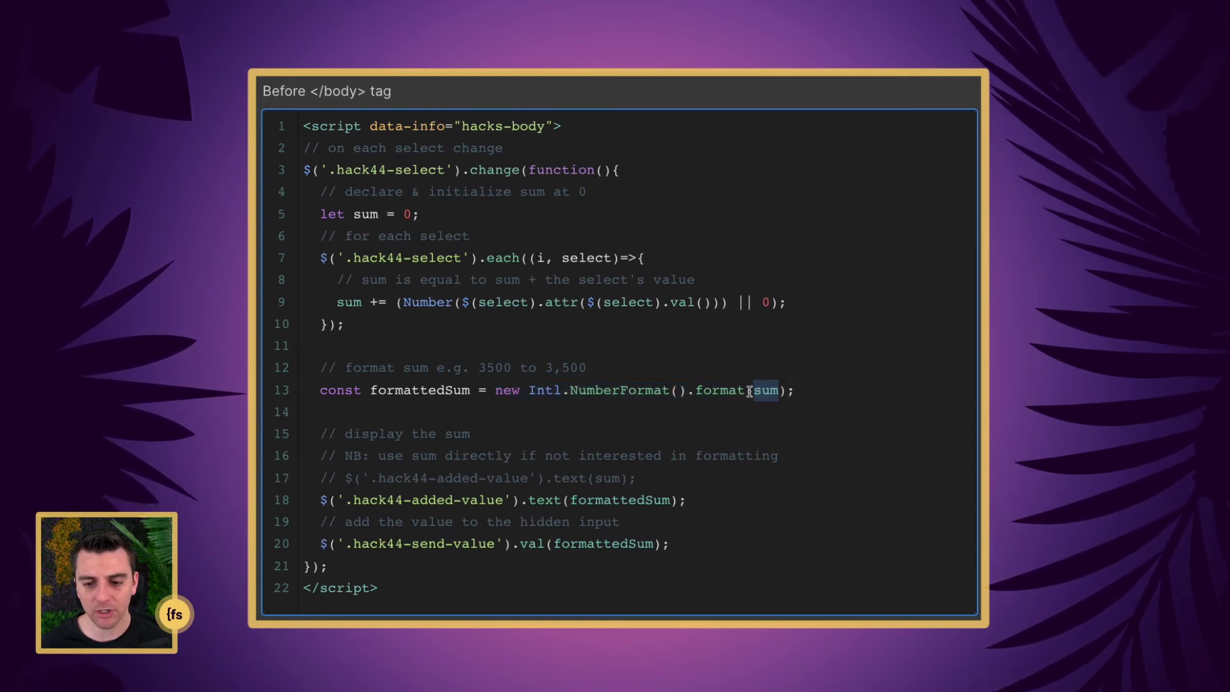
left_click(343, 301)
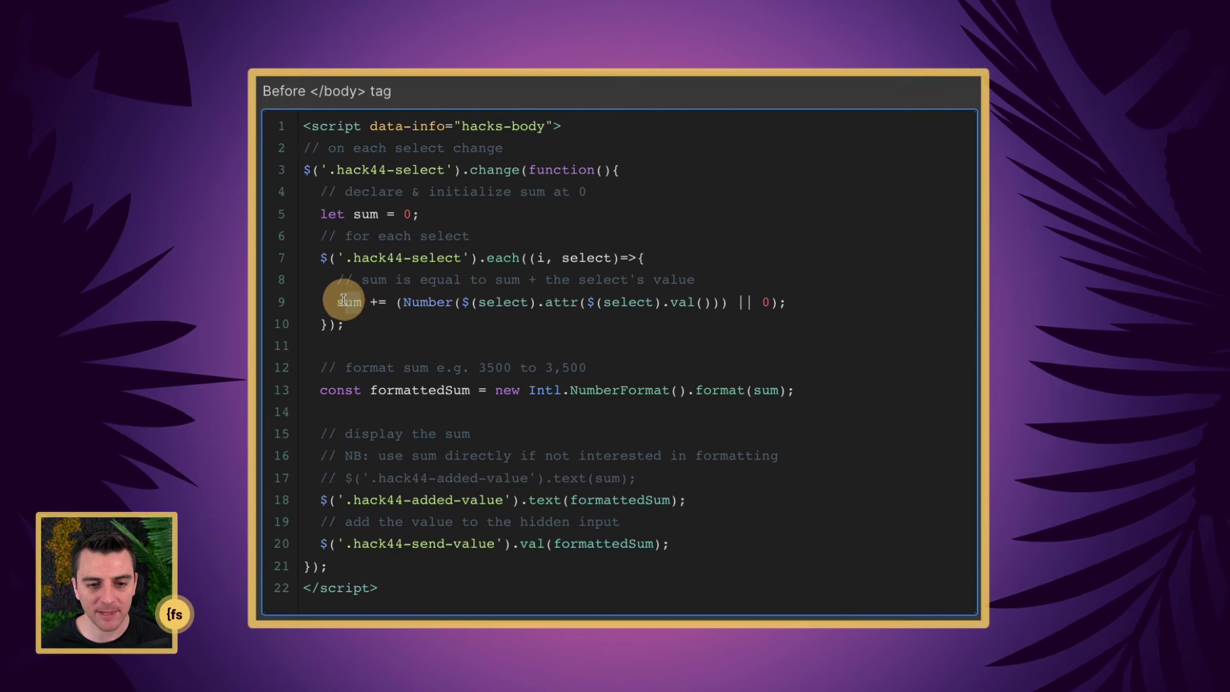
double_click(365, 214)
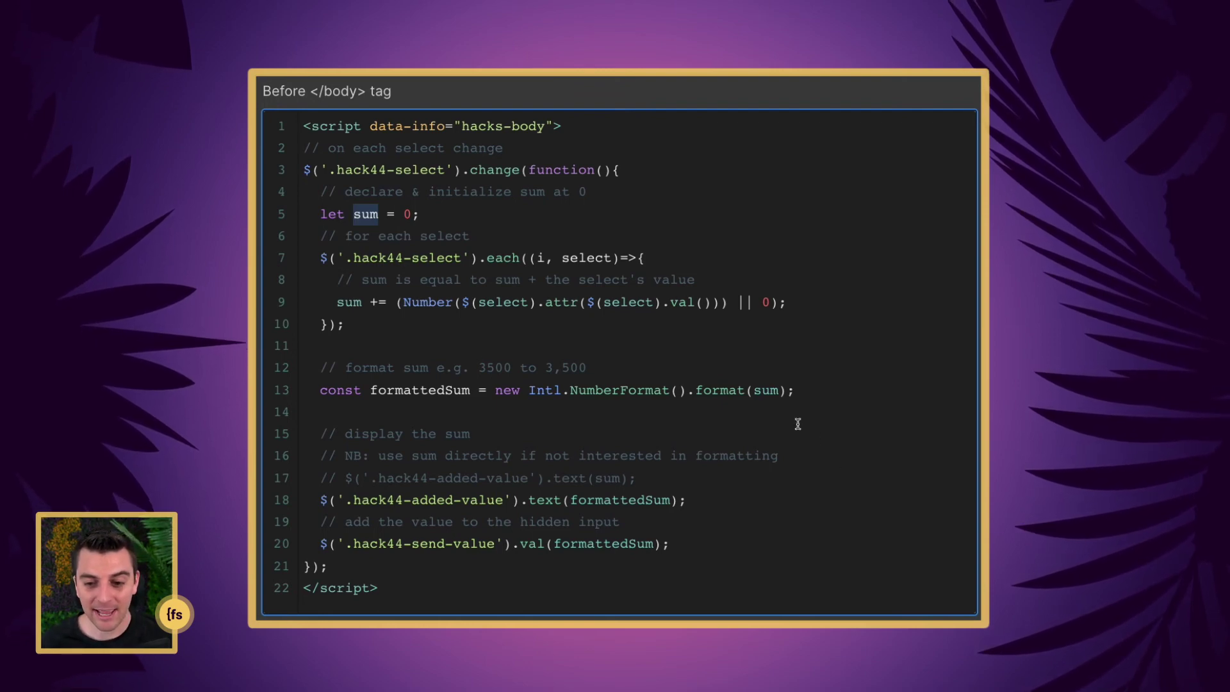
double_click(764, 390)
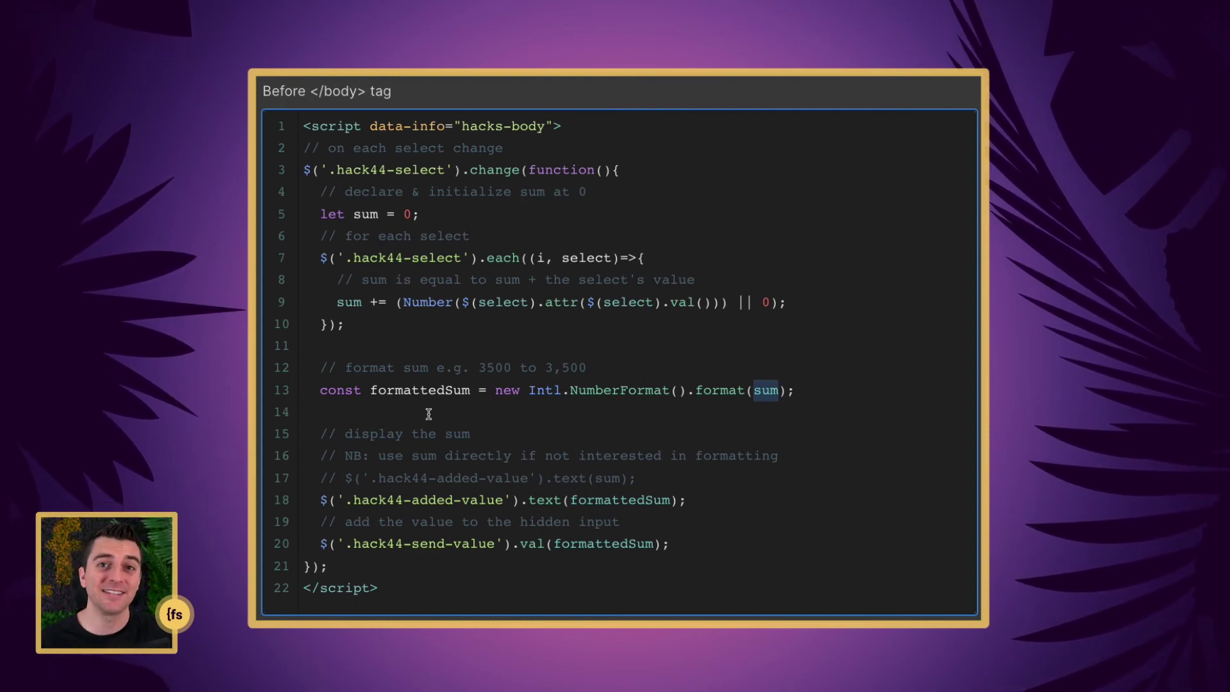
scroll(428, 414, "down", 2)
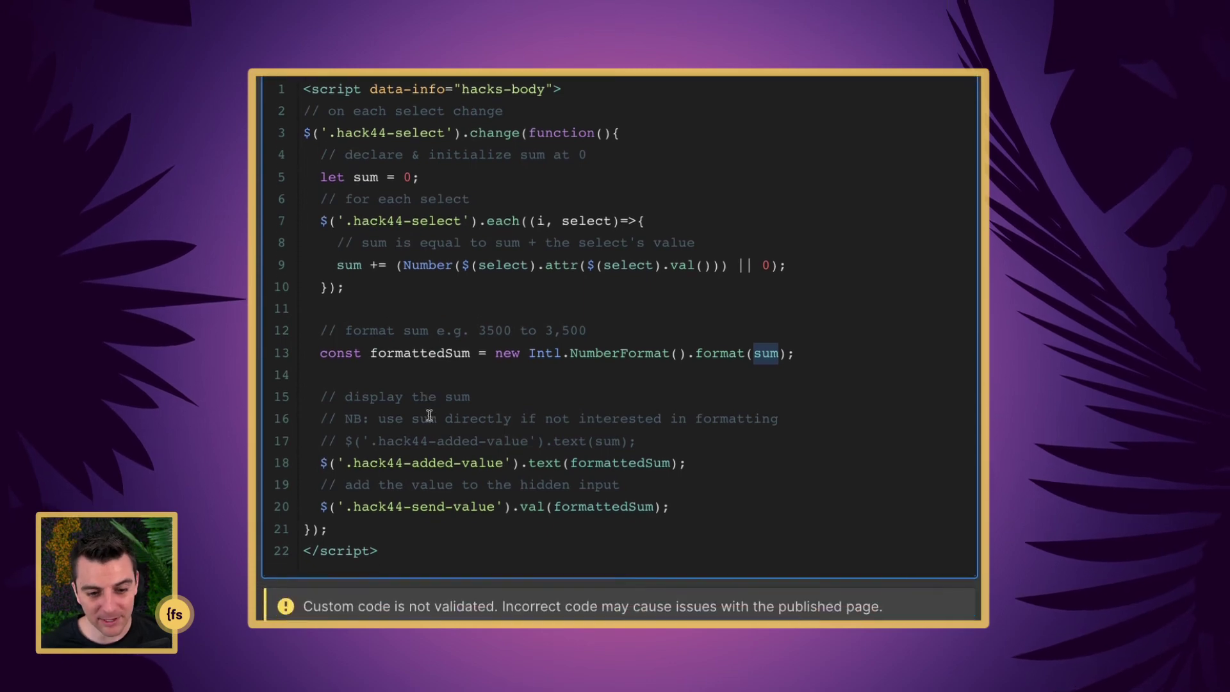
left_click_drag(345, 439, 499, 441)
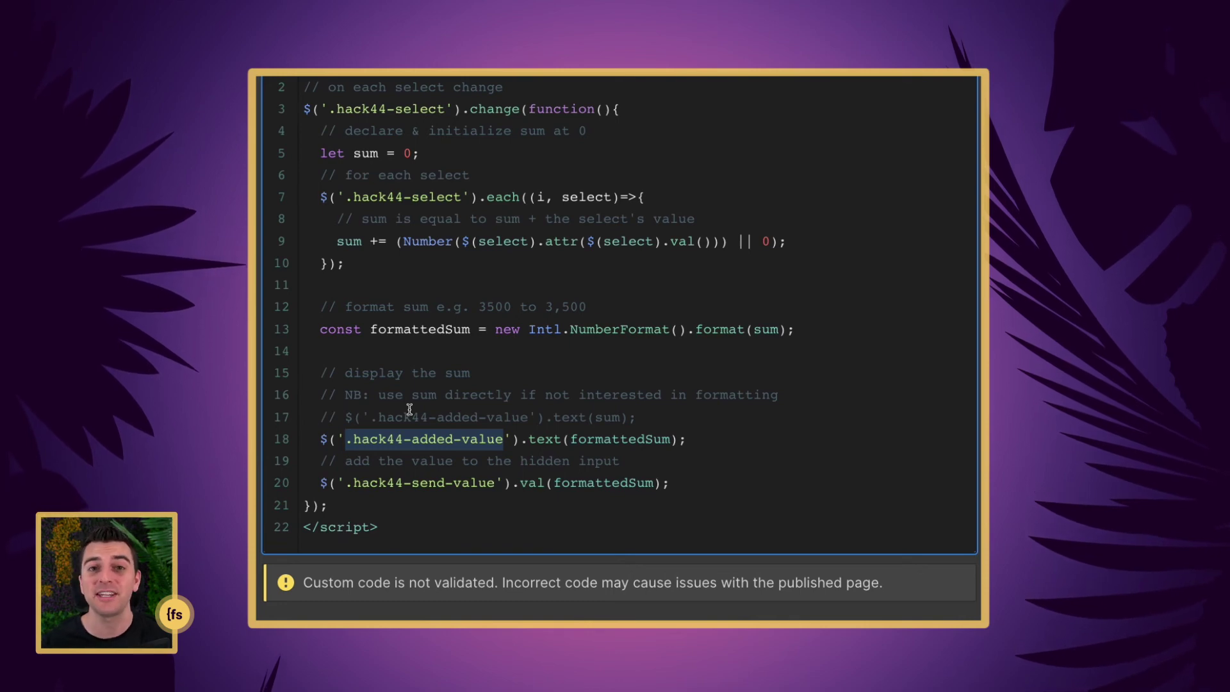
left_click(543, 439)
double_click(542, 439)
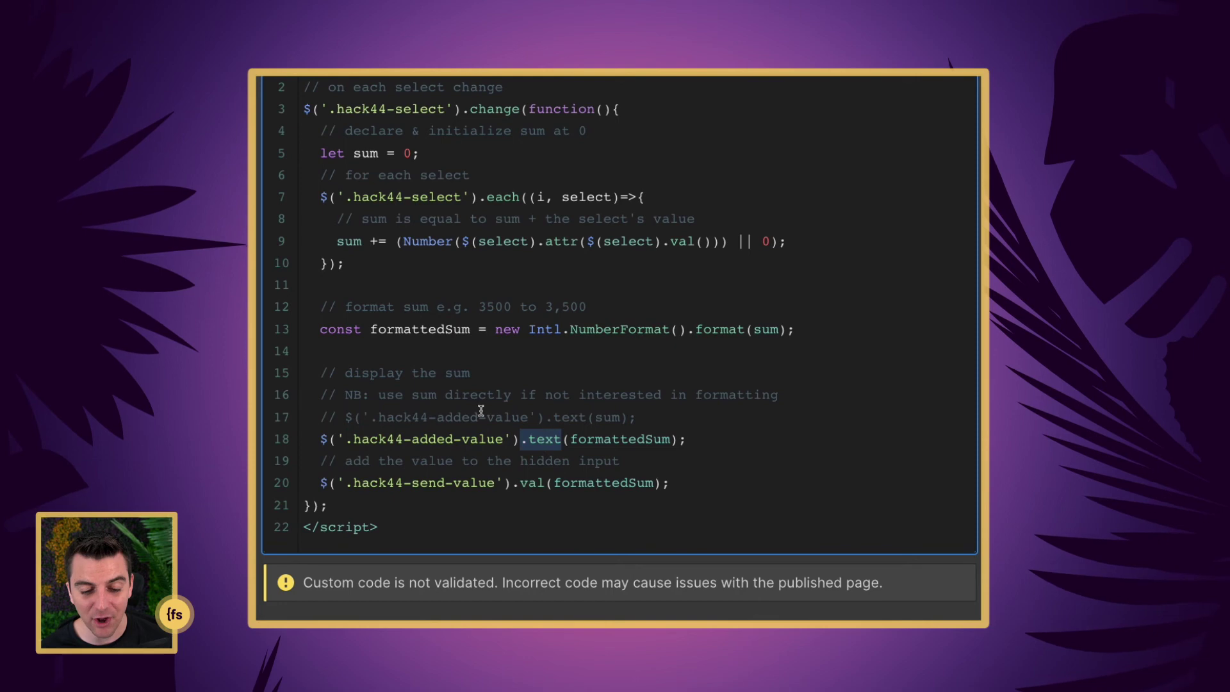
left_click_drag(569, 438, 669, 438)
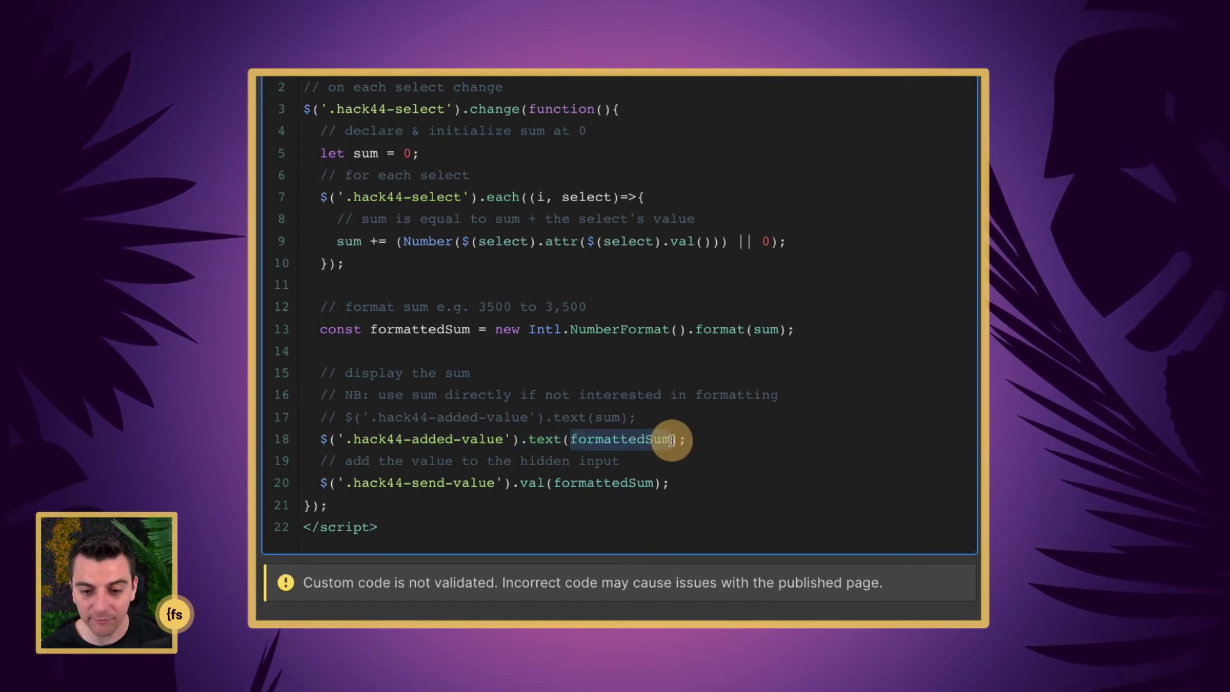
left_click_drag(313, 329, 814, 328)
left_click(814, 327)
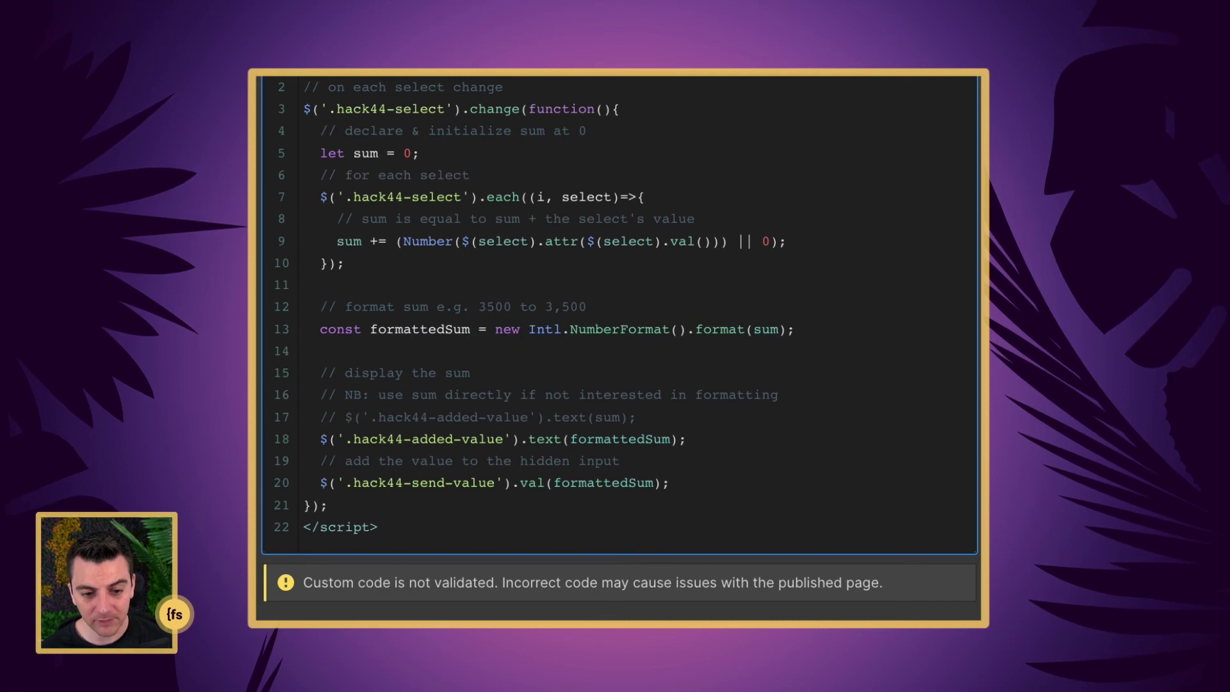
left_click_drag(346, 483, 497, 480)
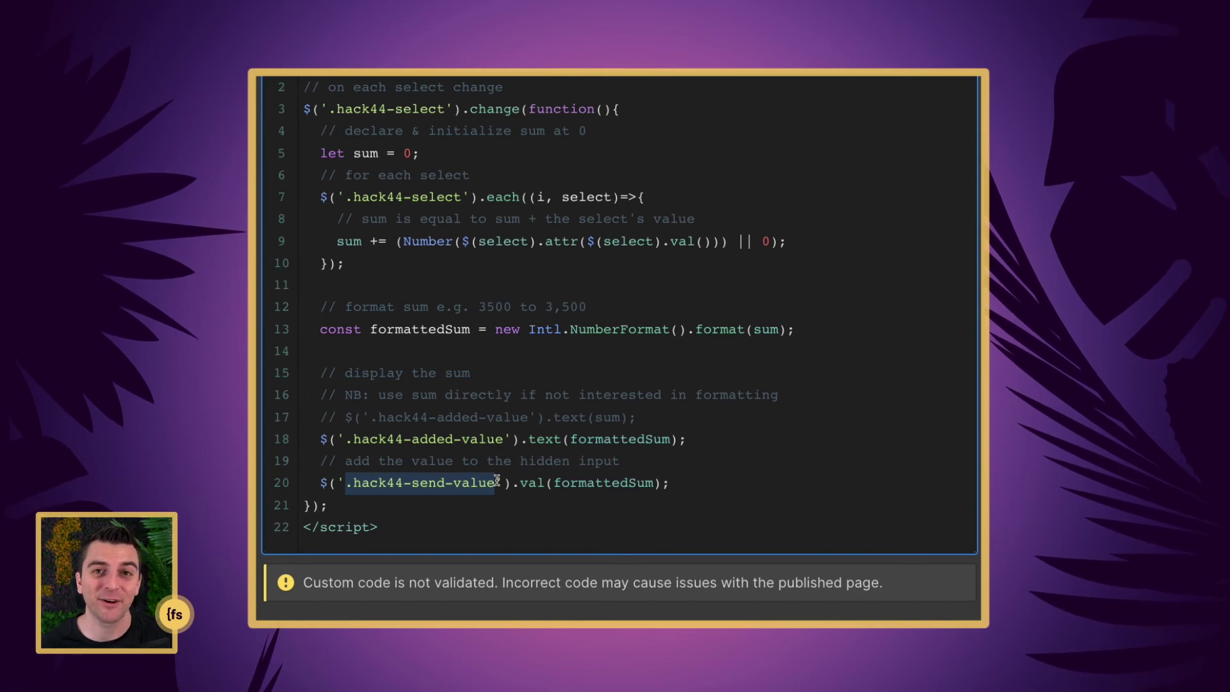
left_click_drag(514, 482, 544, 482)
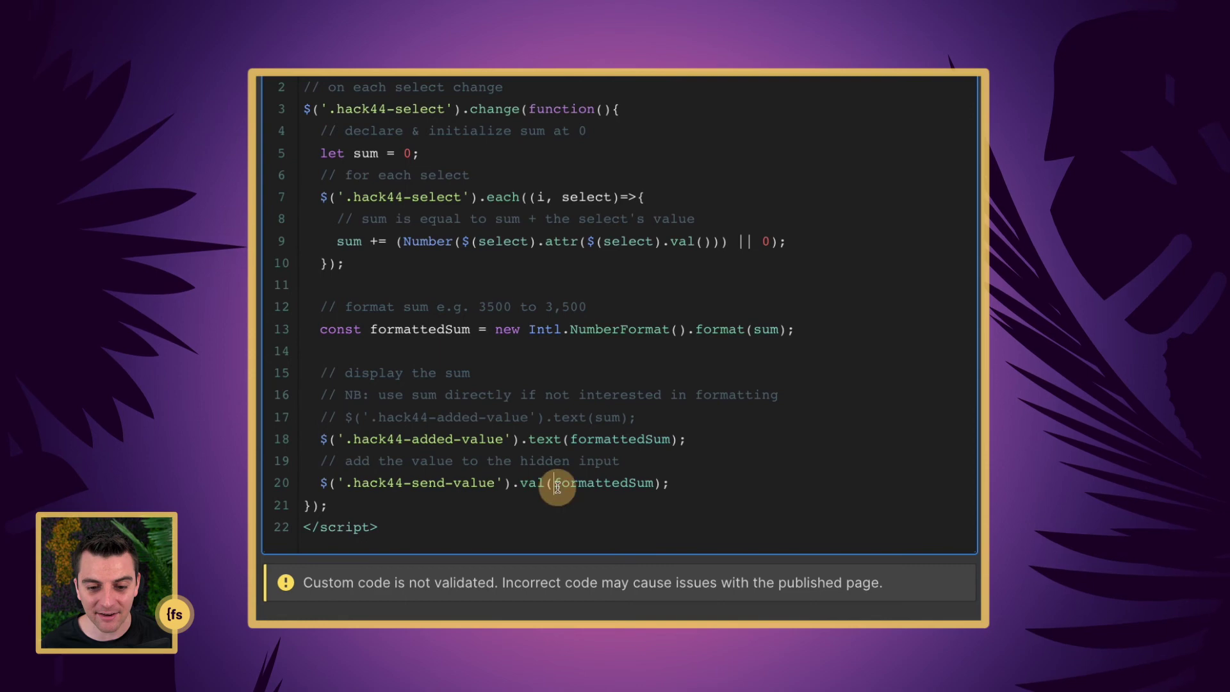
left_click_drag(555, 482, 654, 480)
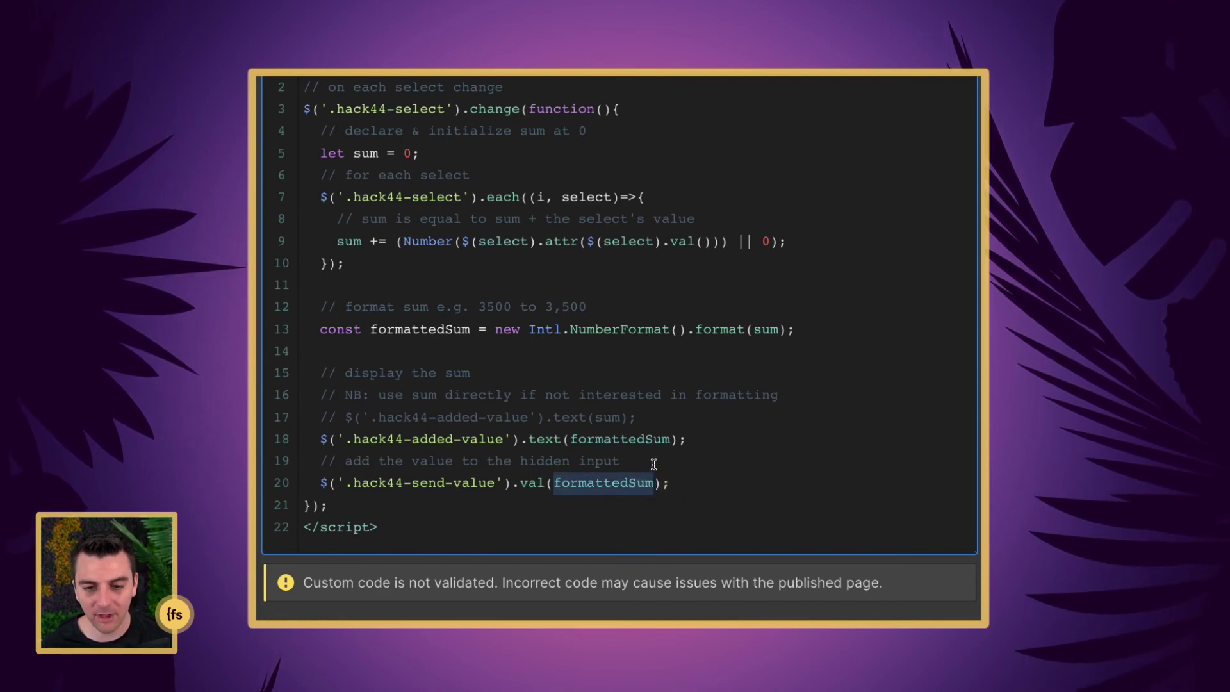
left_click_drag(587, 308, 540, 303)
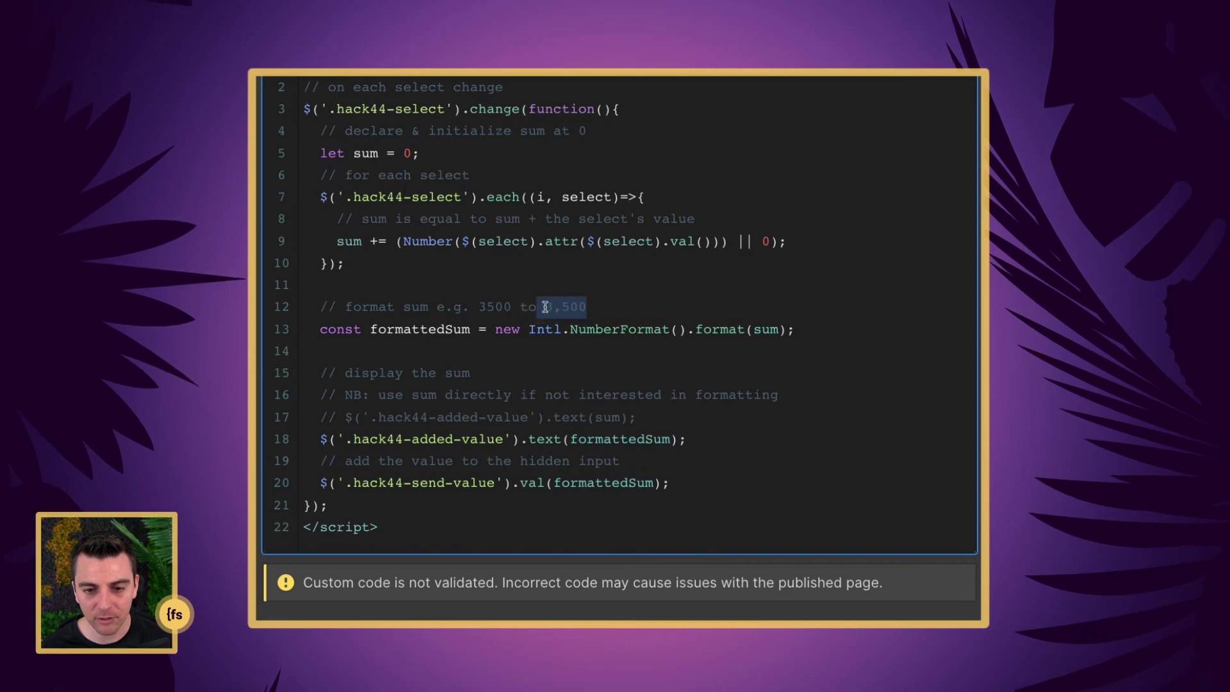
left_click(586, 328)
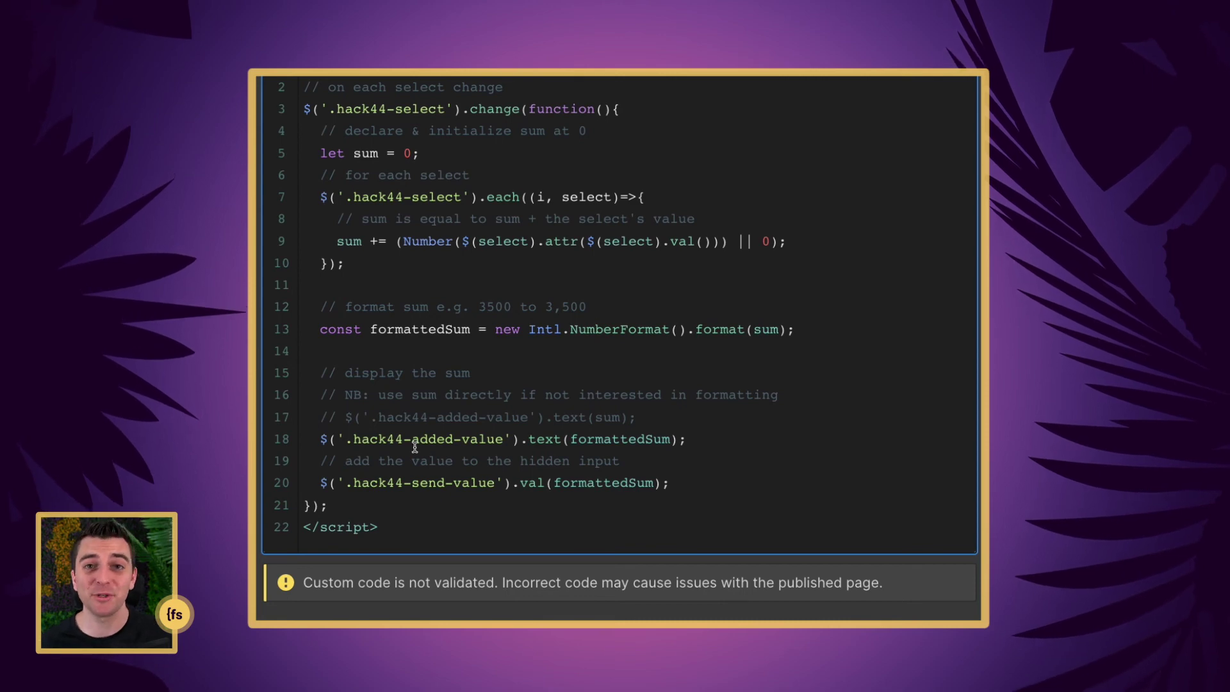
left_click(320, 333)
type("//")
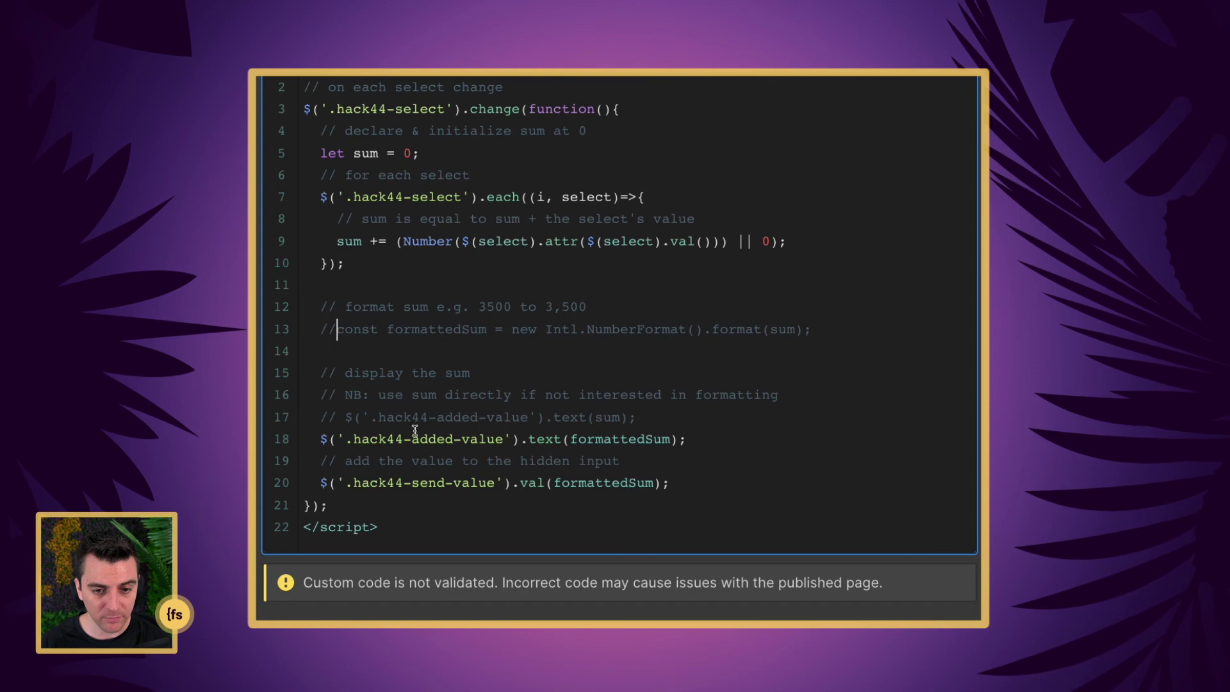
left_click(650, 439)
left_click_drag(650, 440, 572, 439)
type("s")
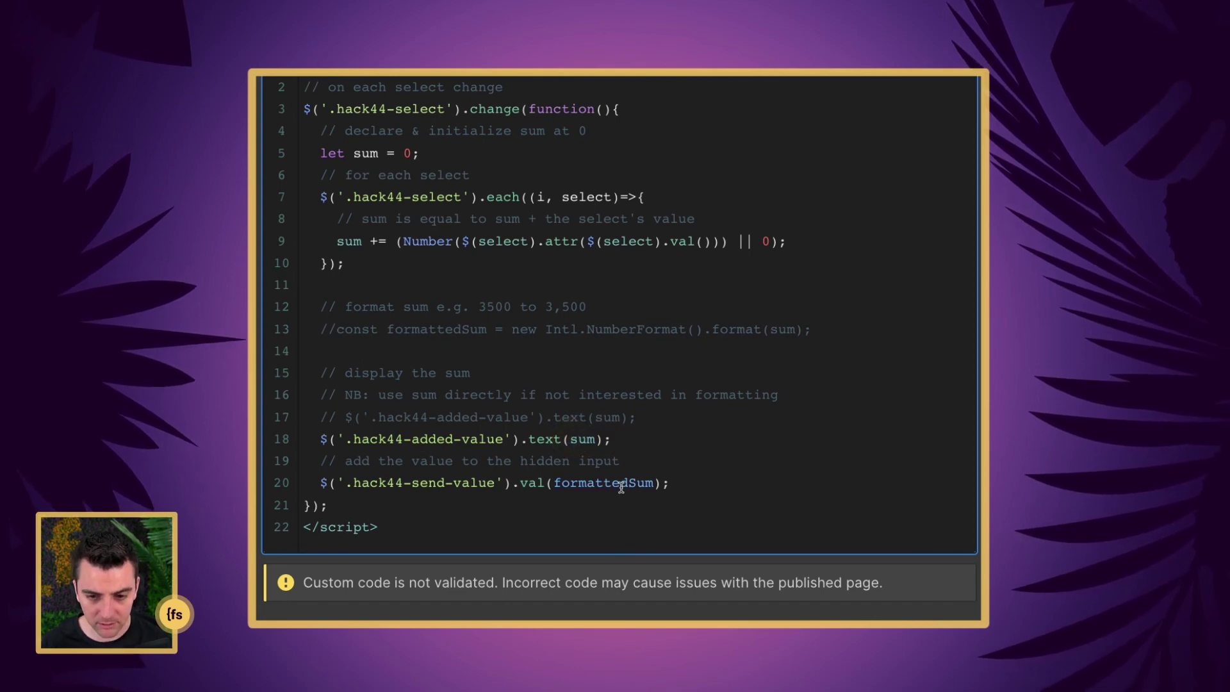
left_click_drag(638, 486, 551, 484)
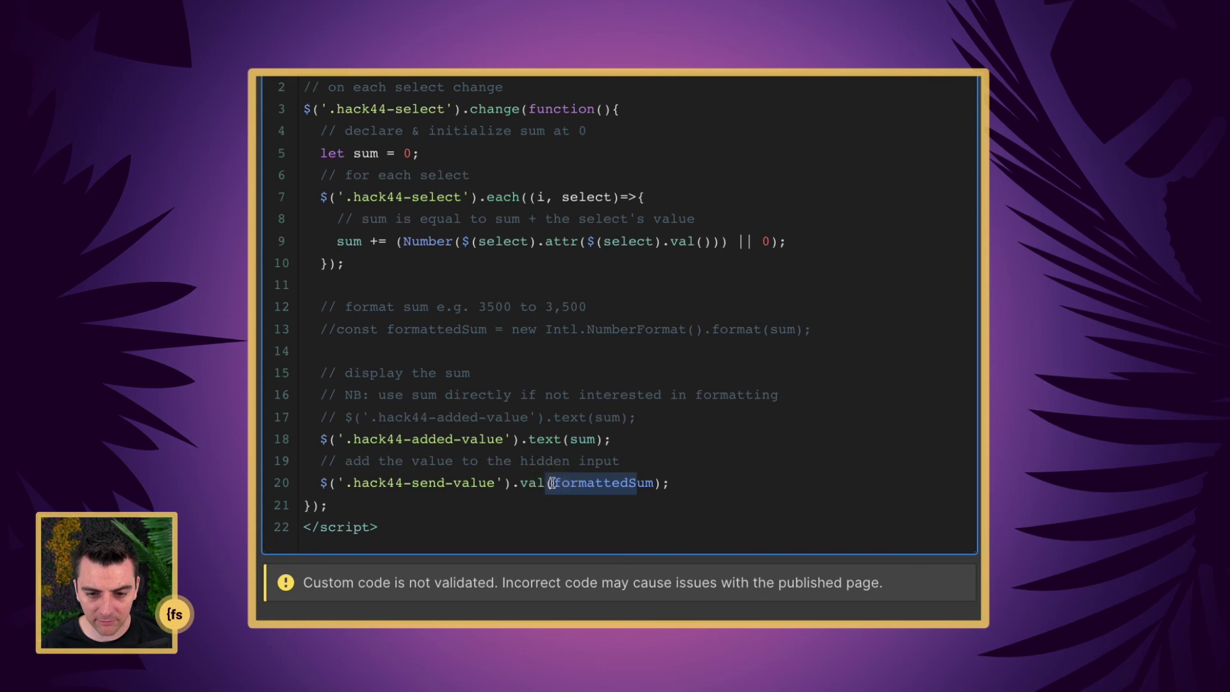
type("s")
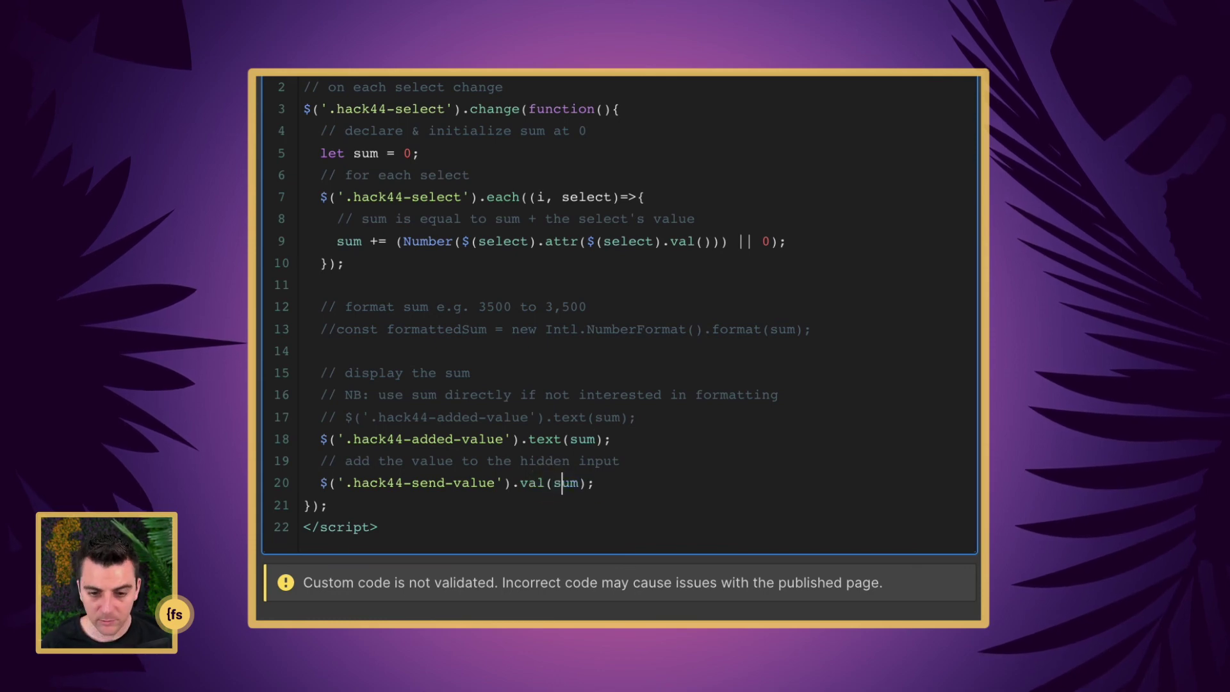
left_click_drag(367, 242, 337, 241)
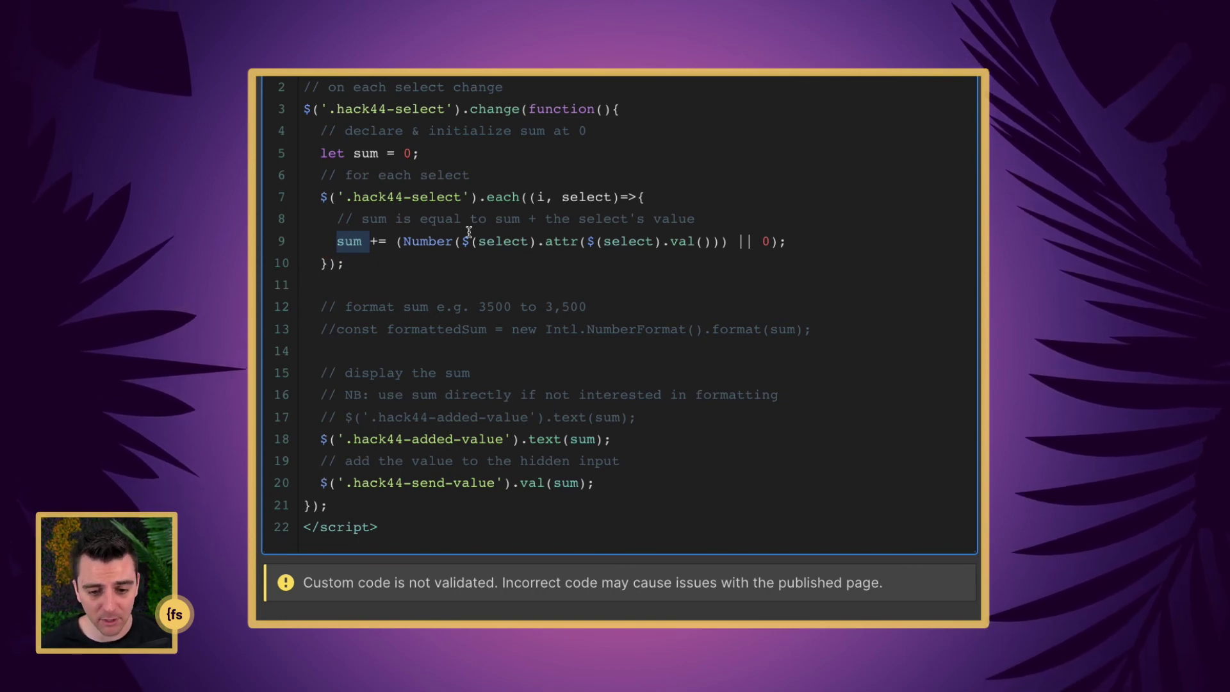
key("ctrl+z")
key("ctrl+z")
key("ctrl+z")
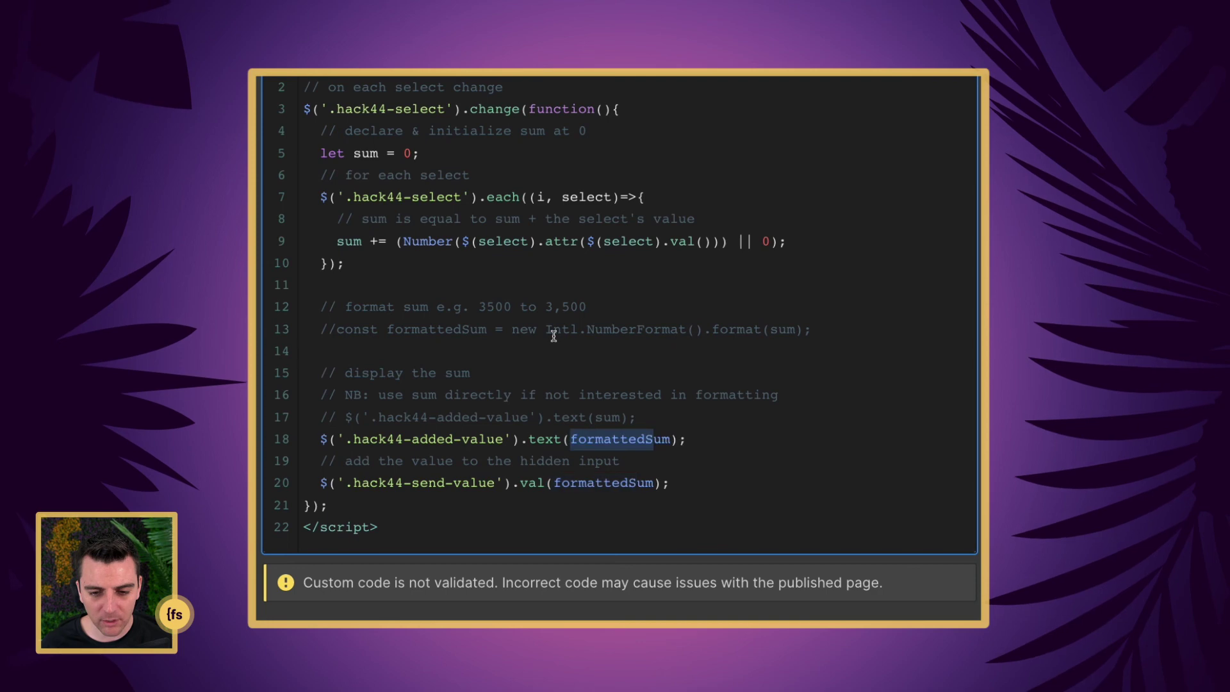